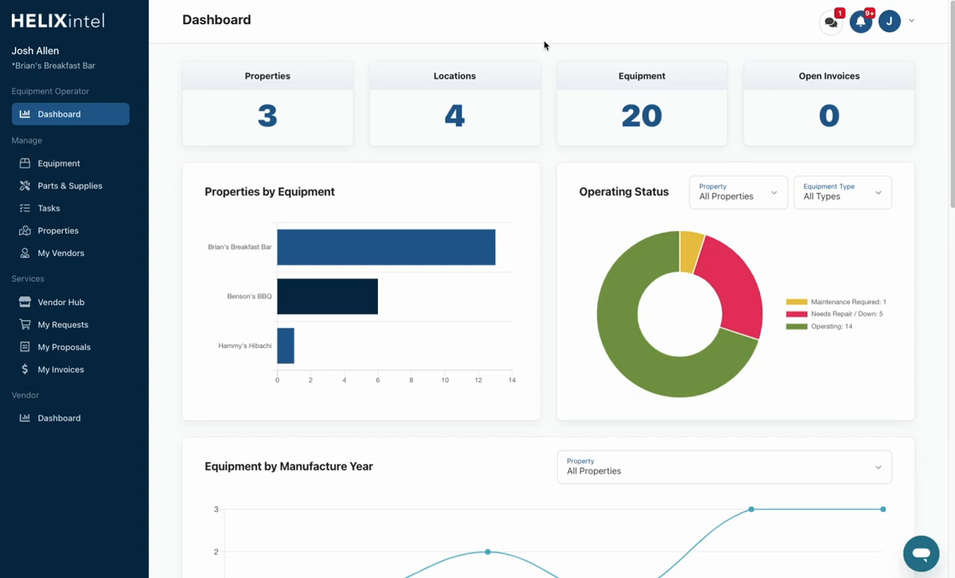
Step: Open the task manager and look through the Default Task Group, Recurring Tasks, Fryer Maintenance and Location Tasks groups
click(95, 211)
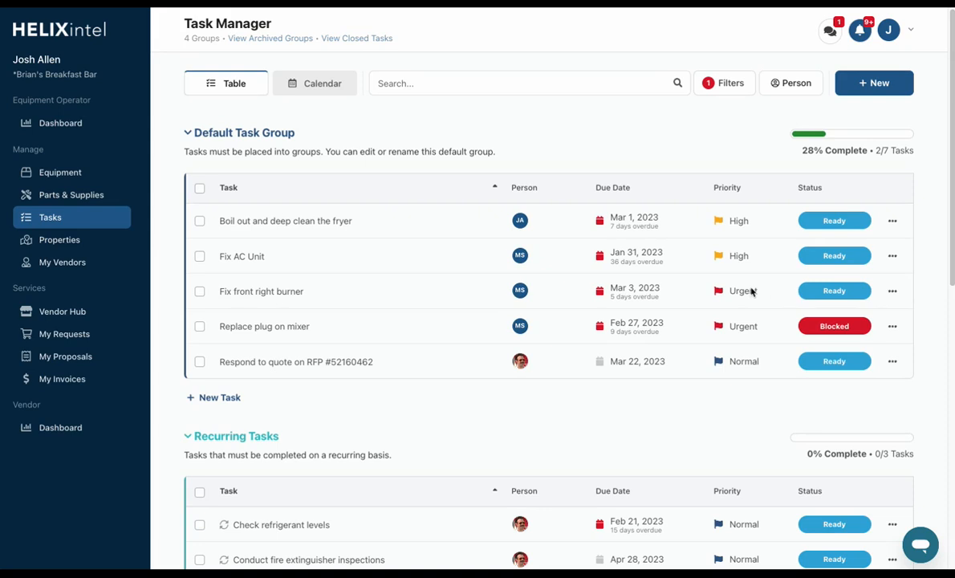
scroll(747, 291, down, 2)
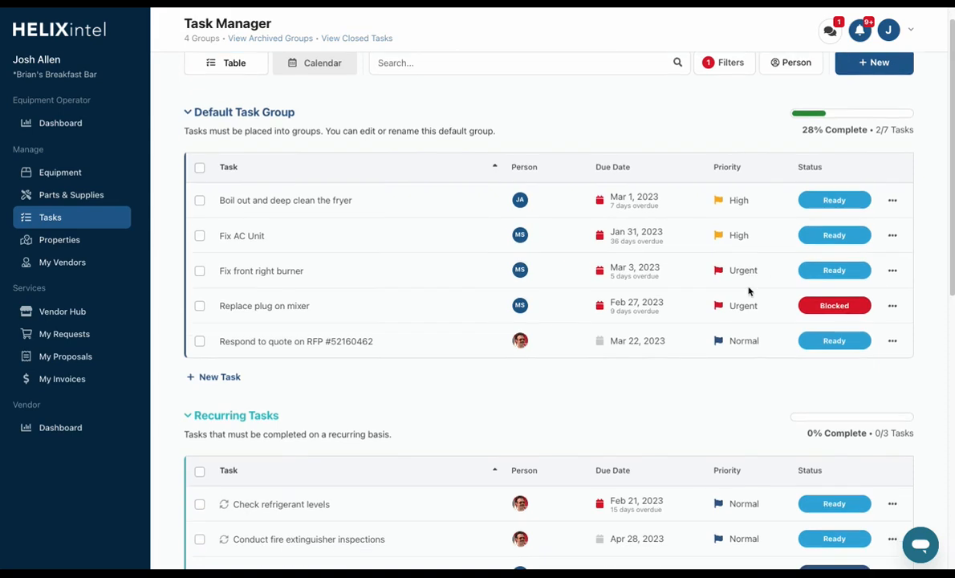
scroll(748, 290, down, 1)
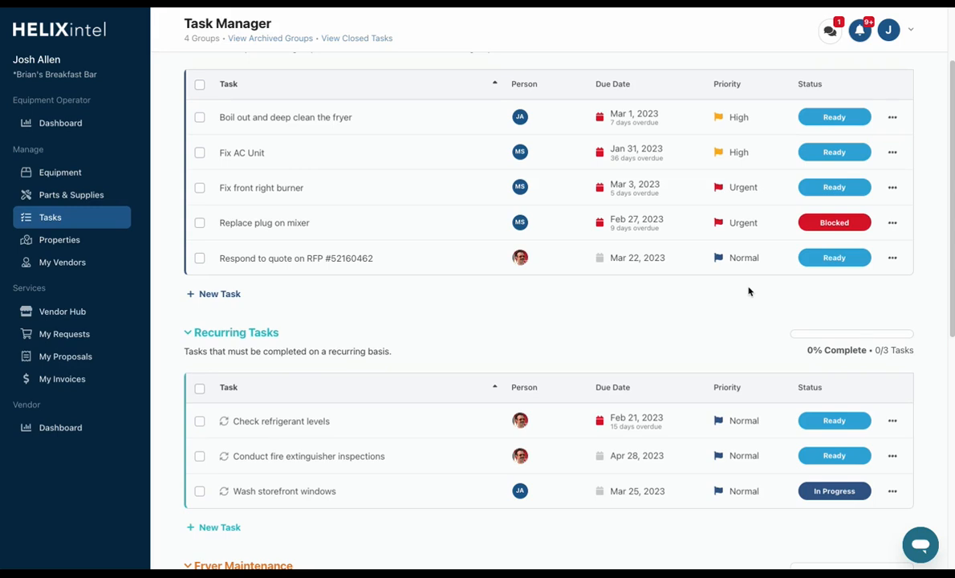
scroll(747, 291, down, 2)
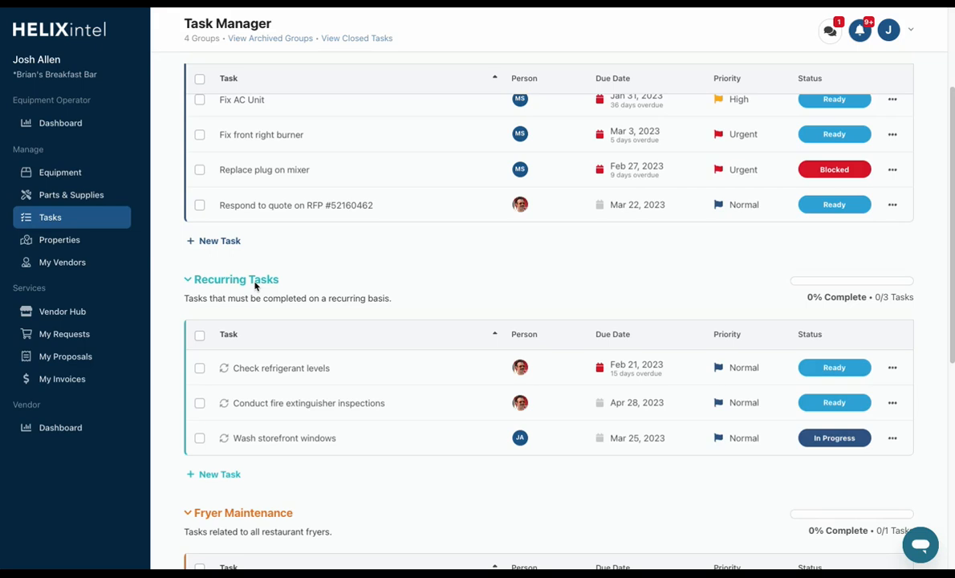
scroll(255, 287, down, 1)
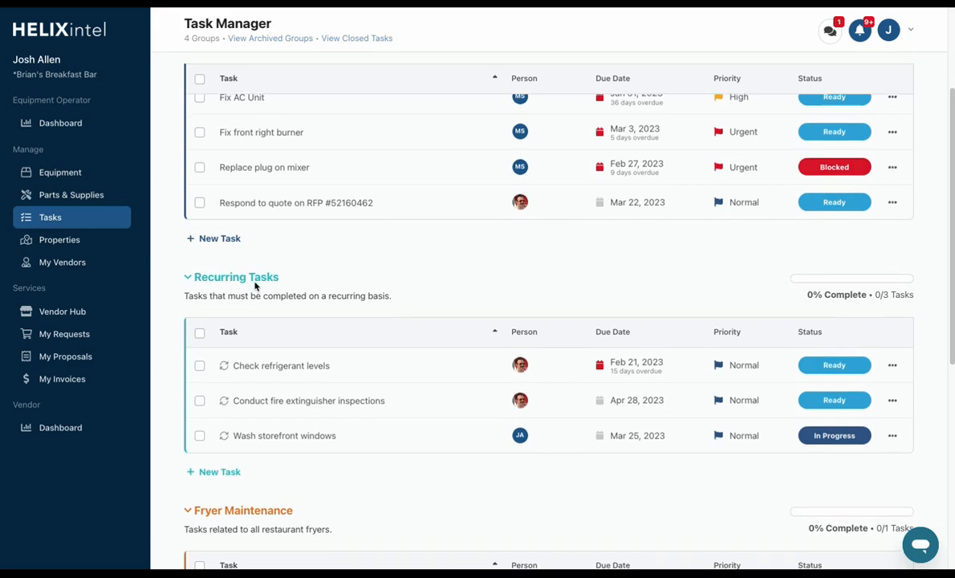
scroll(255, 286, down, 2)
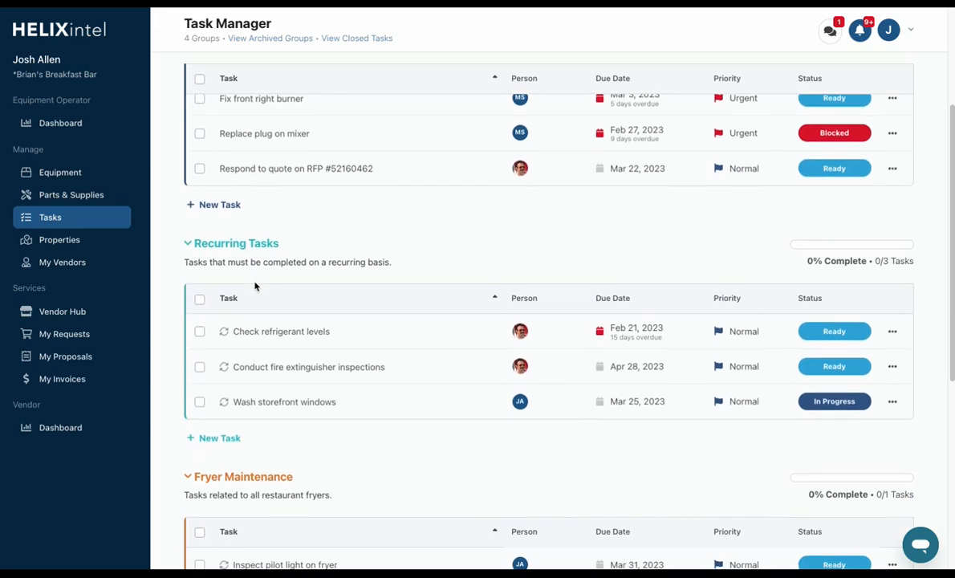
scroll(255, 287, down, 2)
scroll(255, 286, down, 4)
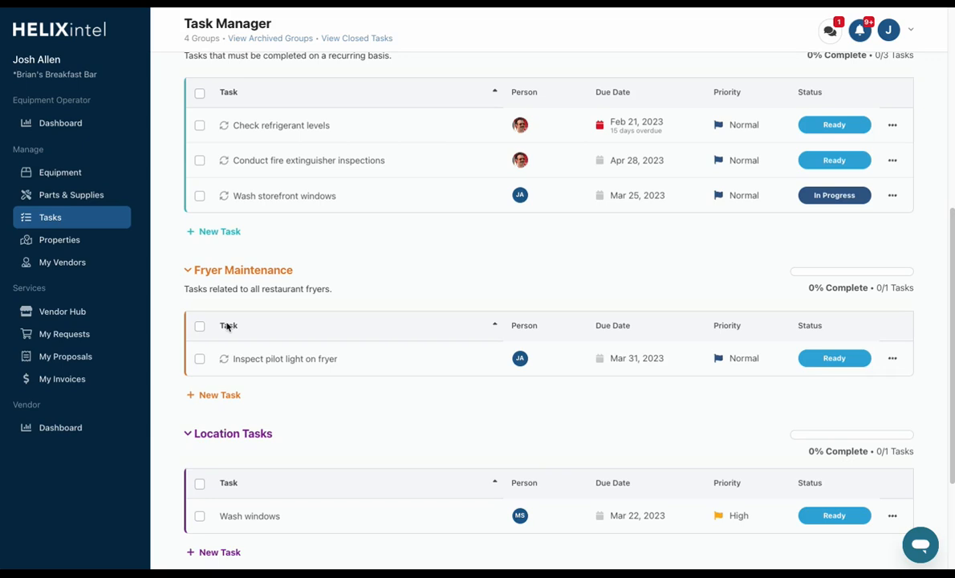
scroll(229, 325, up, 5)
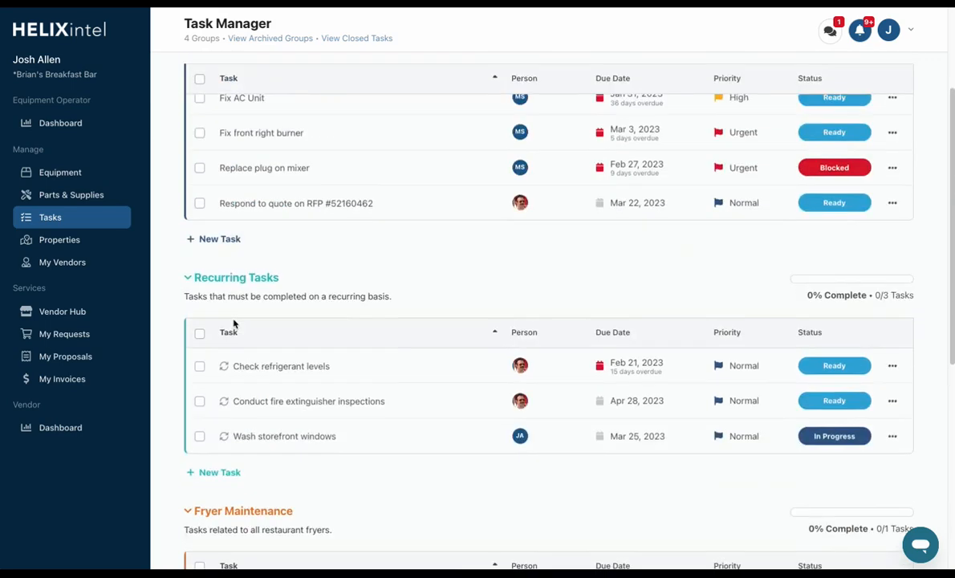
Step: Start a new task group and name it Bathroom Remodel
click(850, 85)
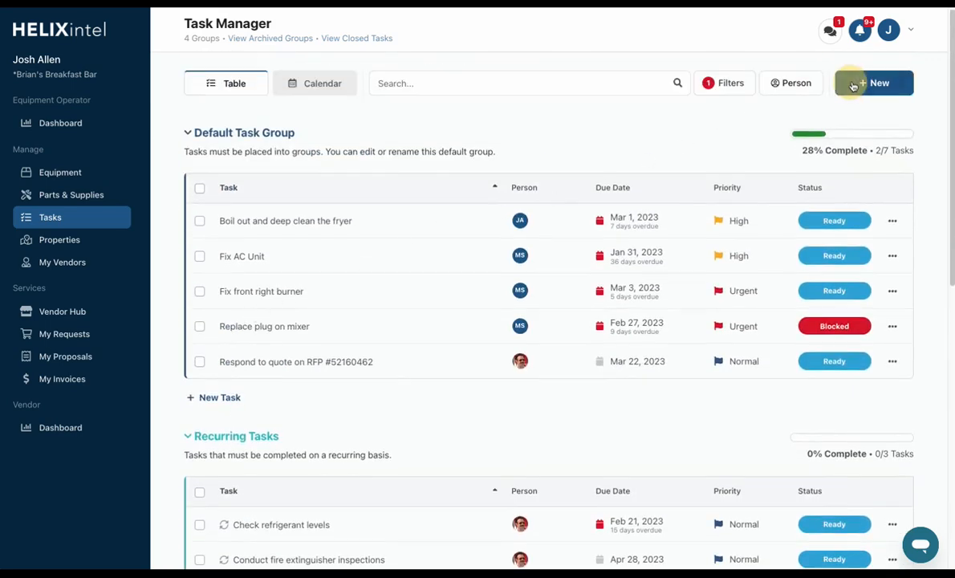
click(859, 130)
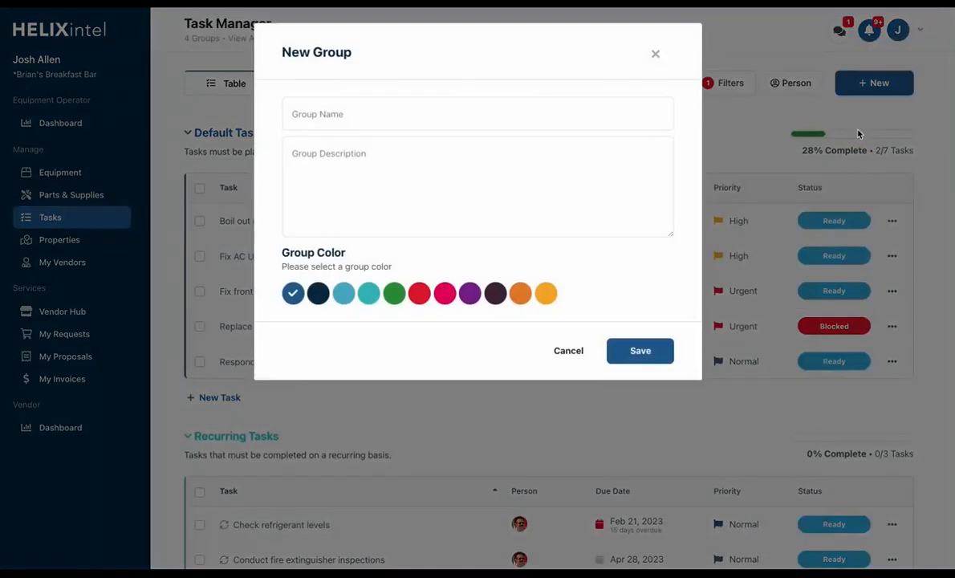
click(655, 119)
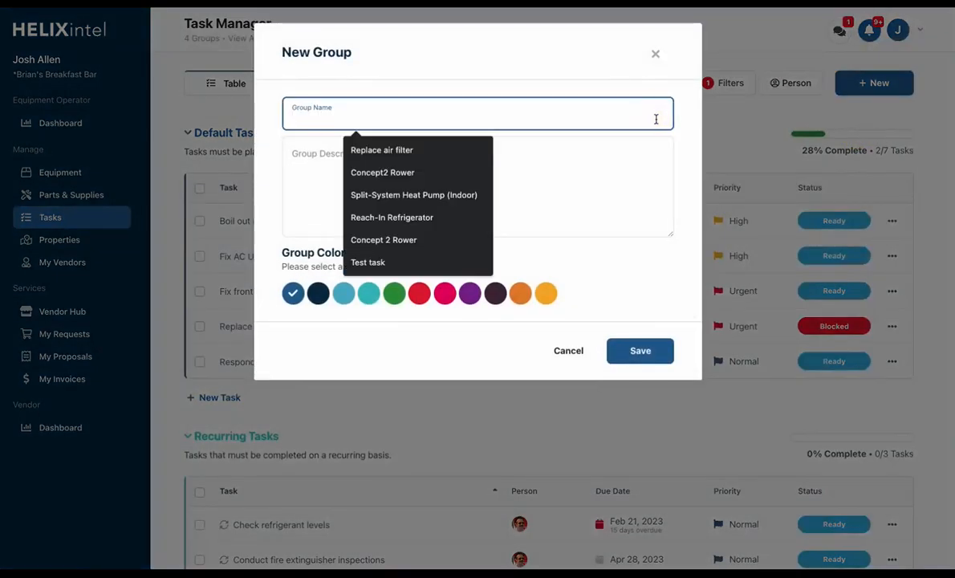
text(Bathroom)
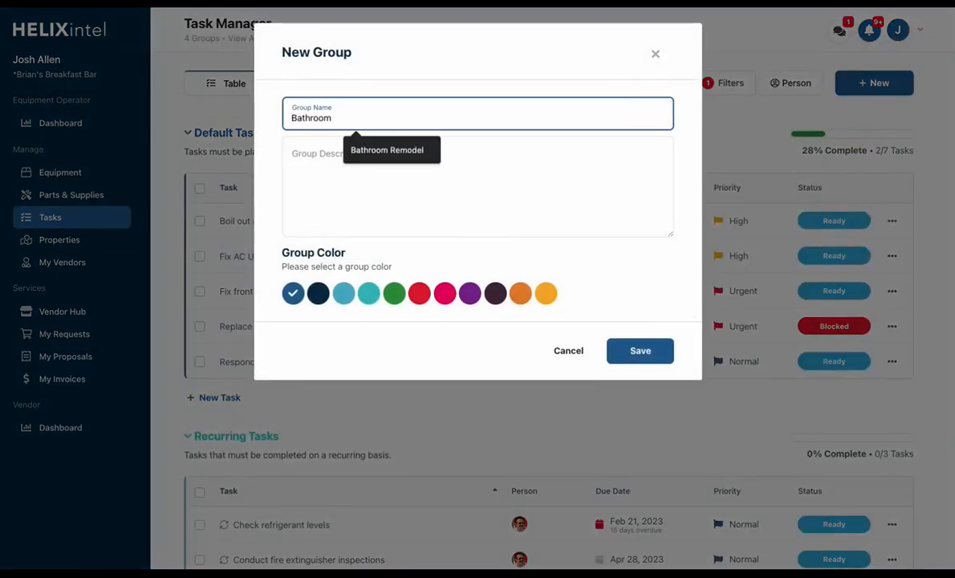
click(426, 153)
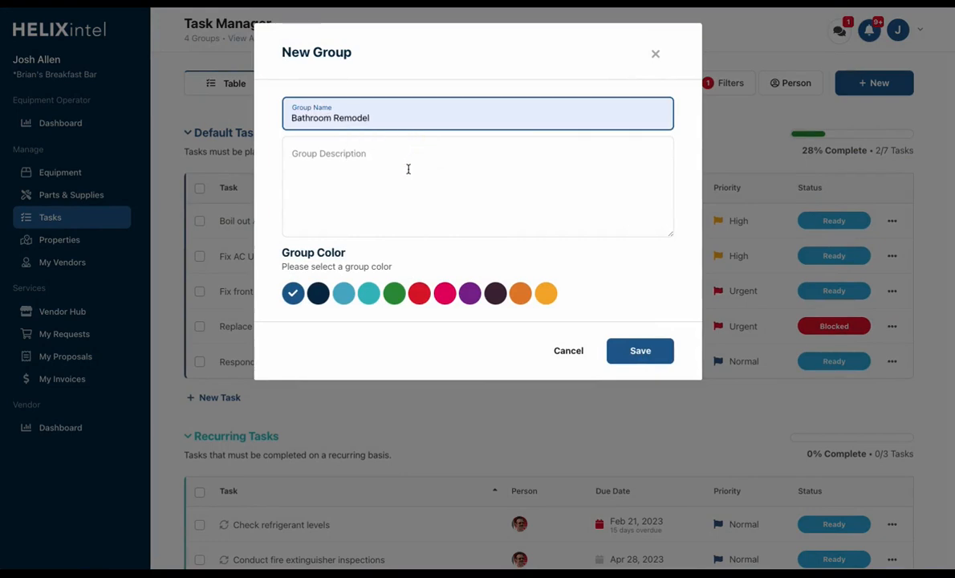
Step: Enter the group description "Tasks related to the renovation of the downstairs bathroom", choose red as its colour and save the group
click(407, 169)
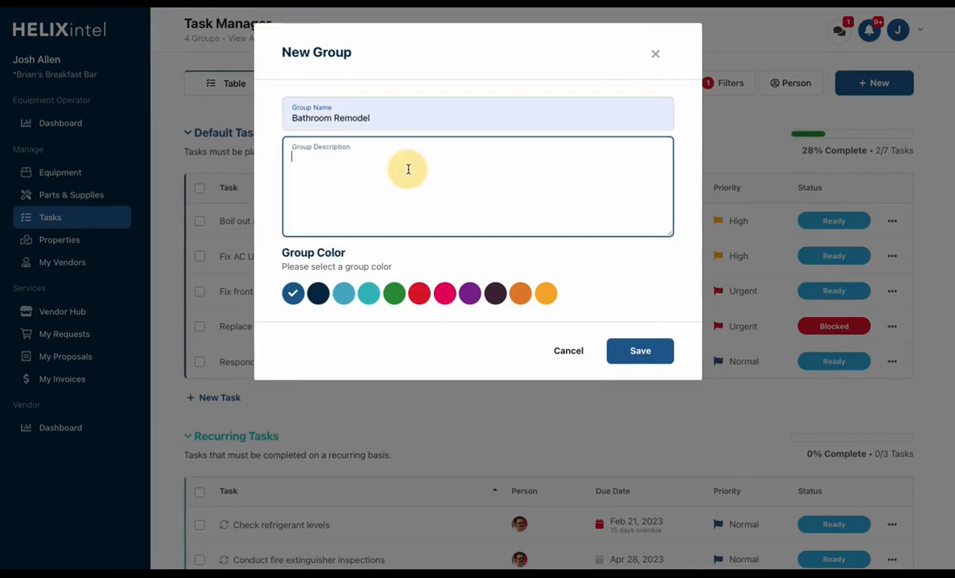
text(Tasks related to the renov)
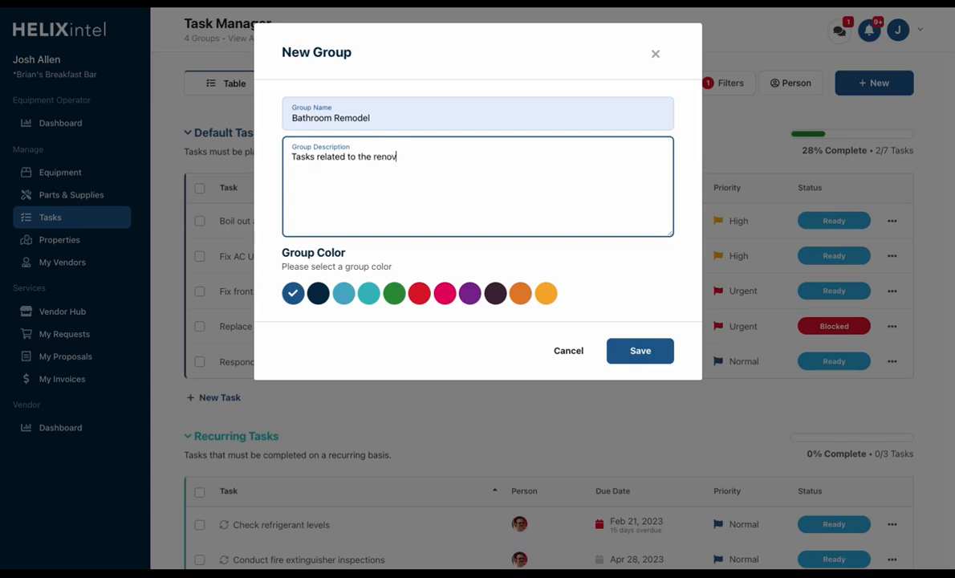
text(ation of the downstairs bathroom)
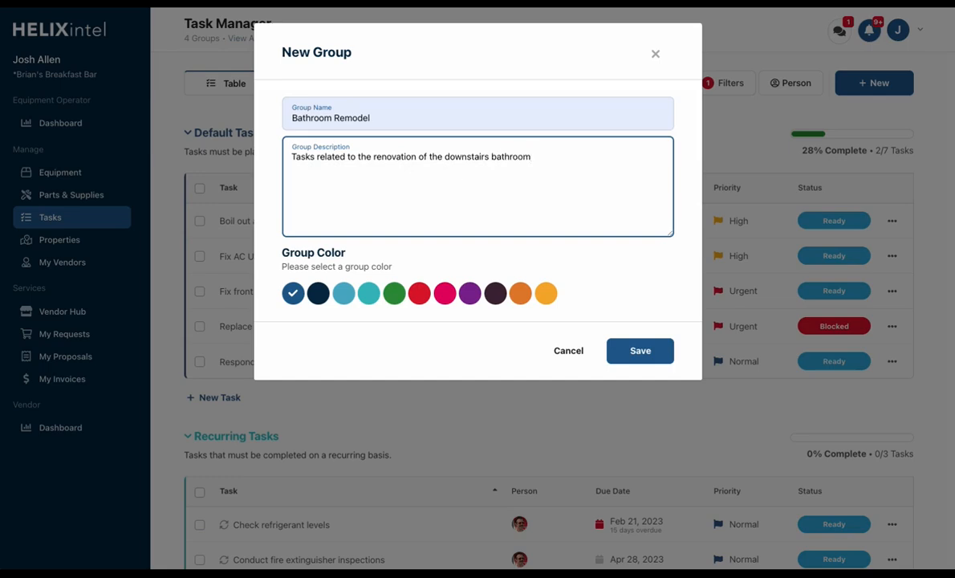
click(419, 292)
click(643, 352)
scroll(650, 365, down, 10)
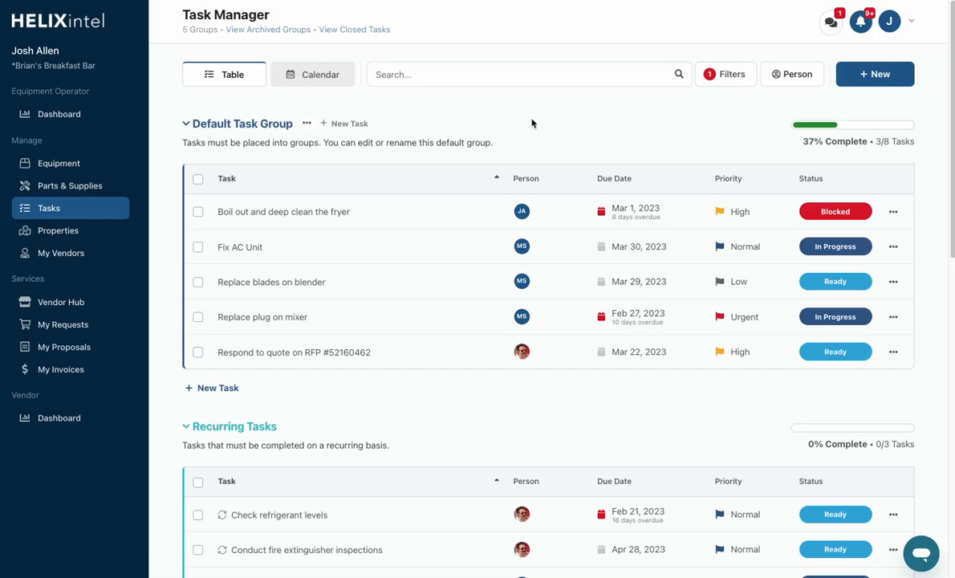
click(872, 78)
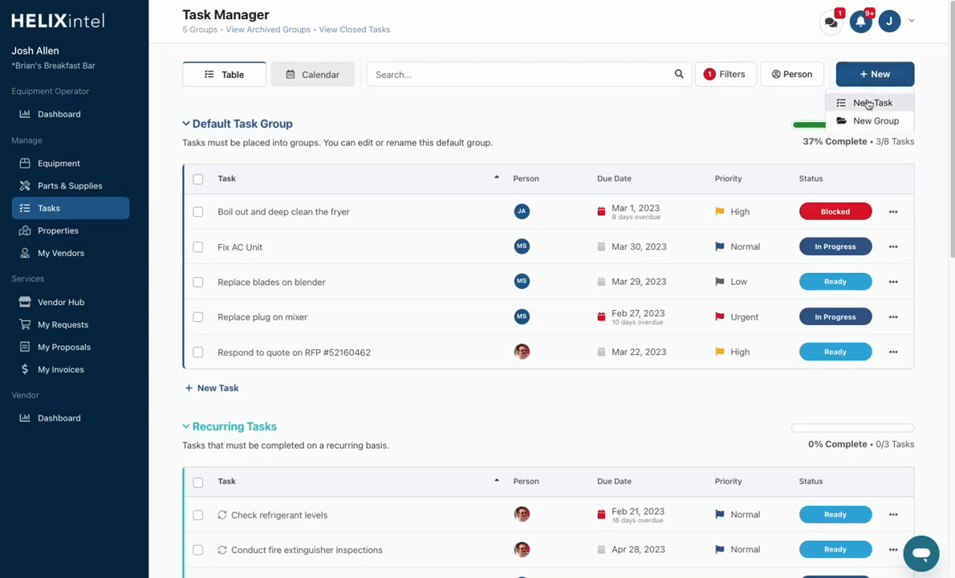
click(671, 109)
mouse_move(369, 127)
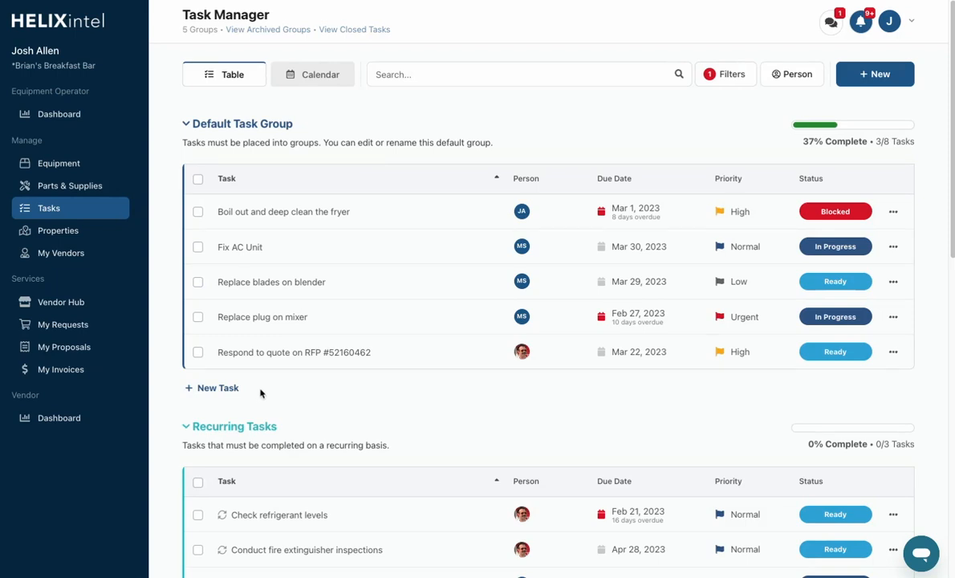
Step: Start a new task in the Default Task Group named "Replace air filter", leaving its description empty
click(236, 390)
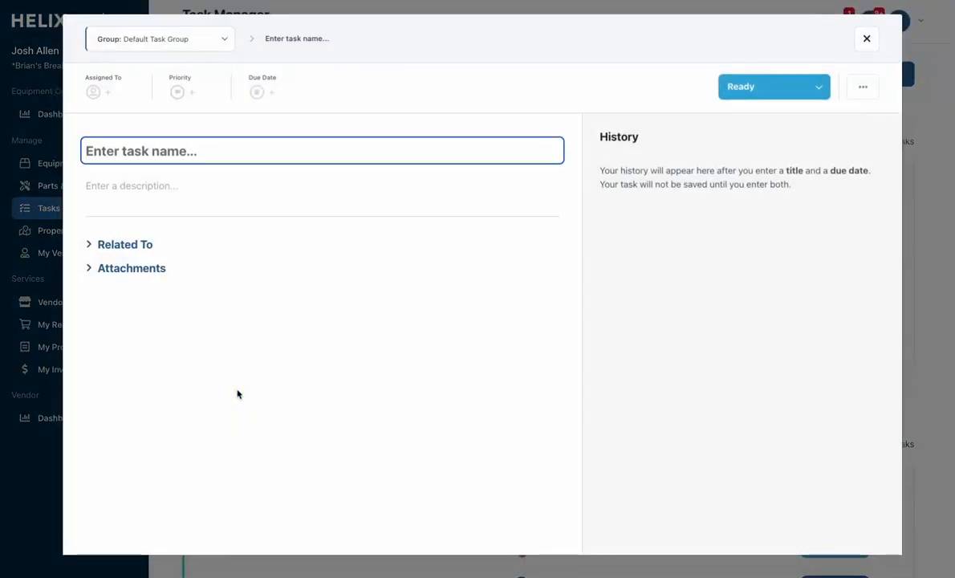
click(263, 156)
text(Replac)
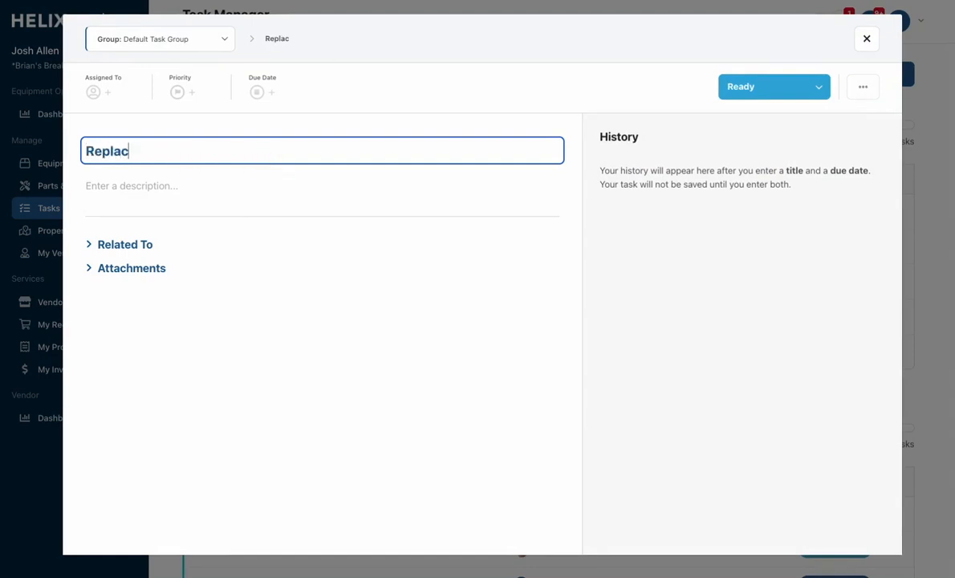
text(e air filter)
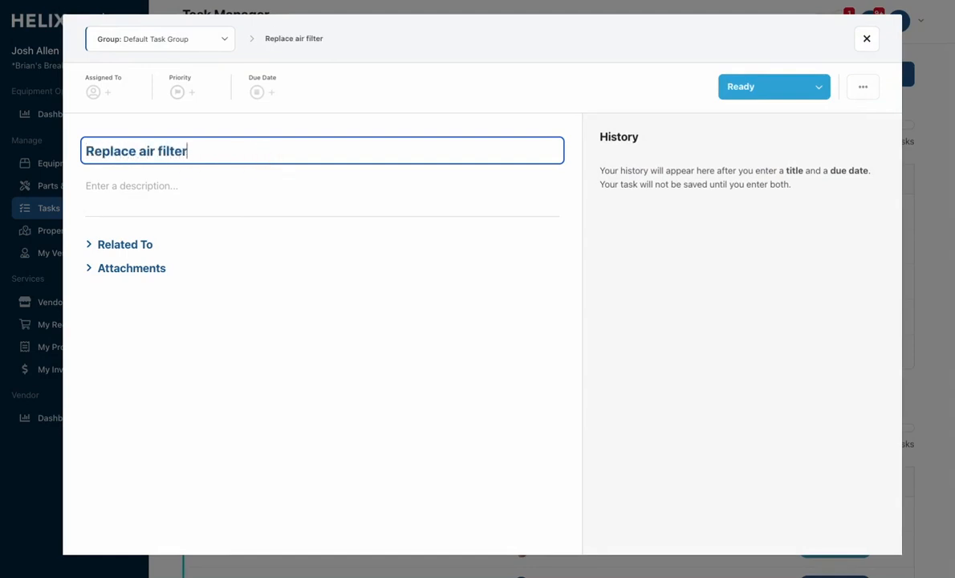
click(237, 187)
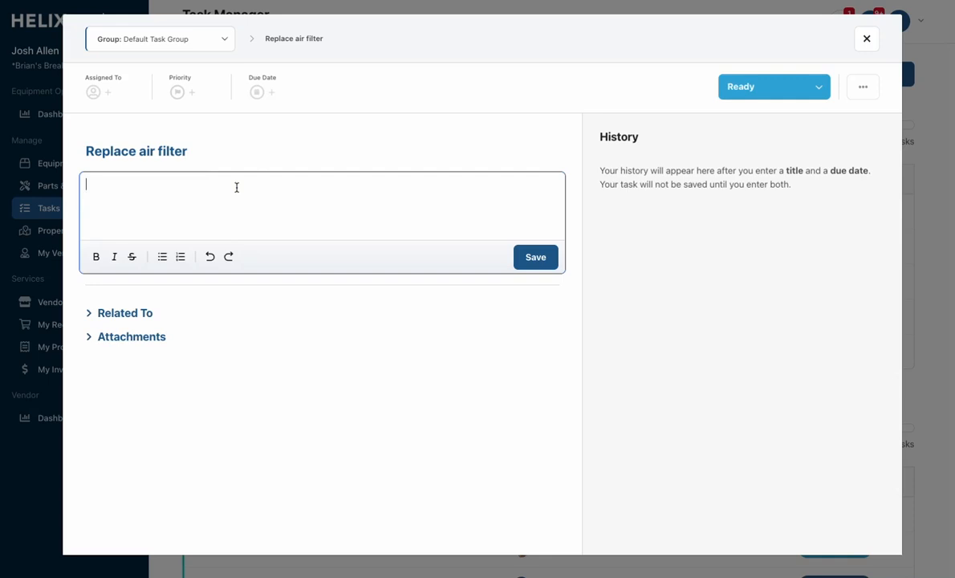
click(129, 361)
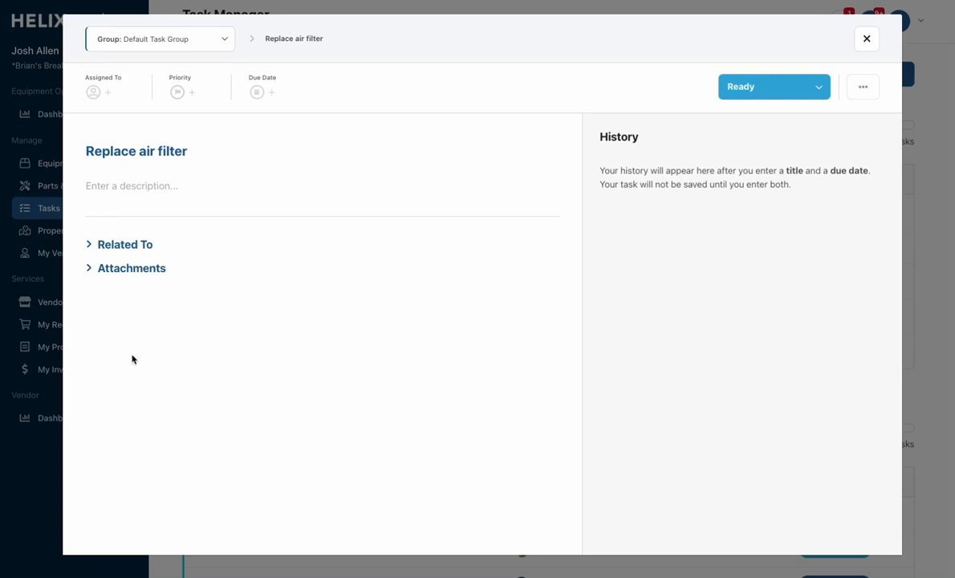
Step: Relate the Air Conditioner equipment to the air filter task
click(167, 246)
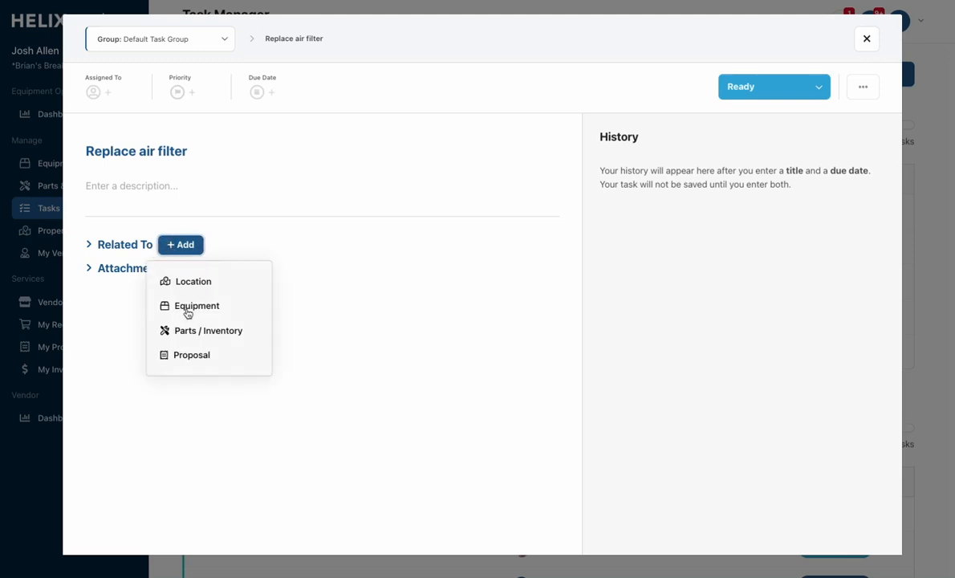
click(187, 313)
click(419, 102)
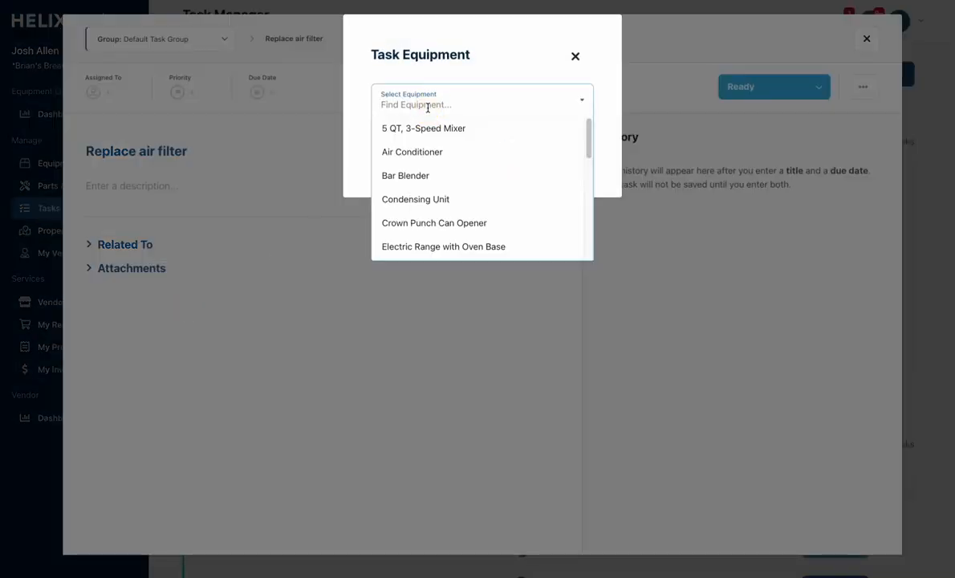
click(430, 153)
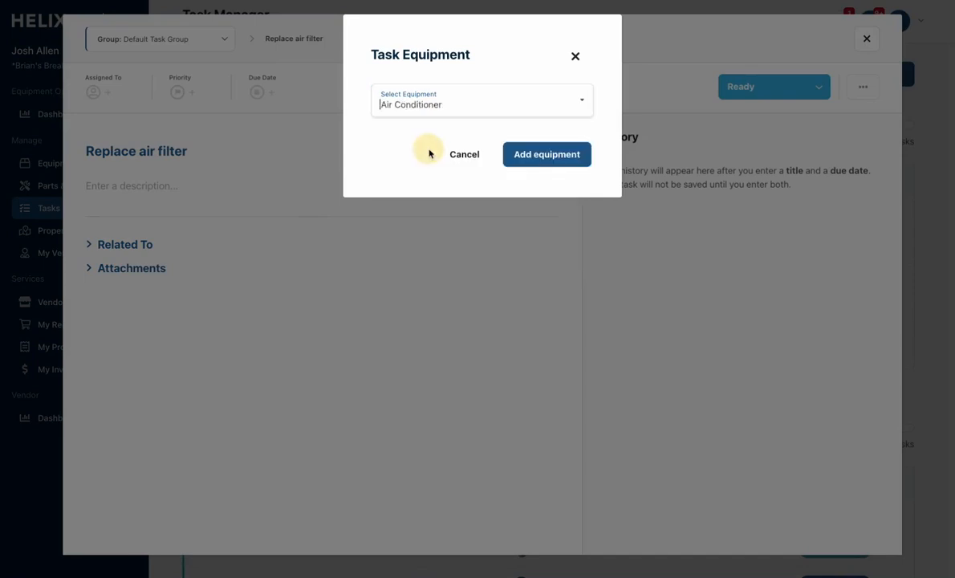
click(530, 156)
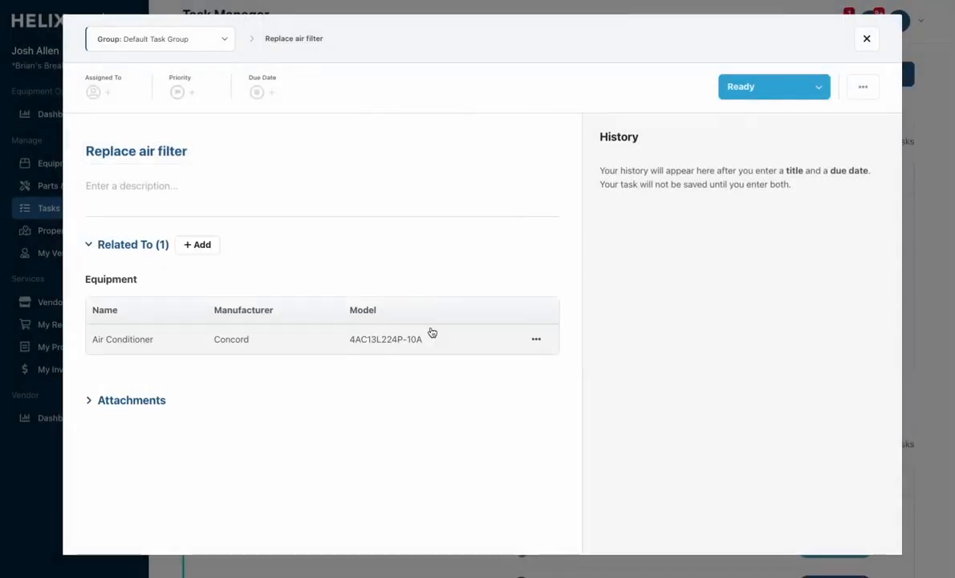
mouse_move(191, 411)
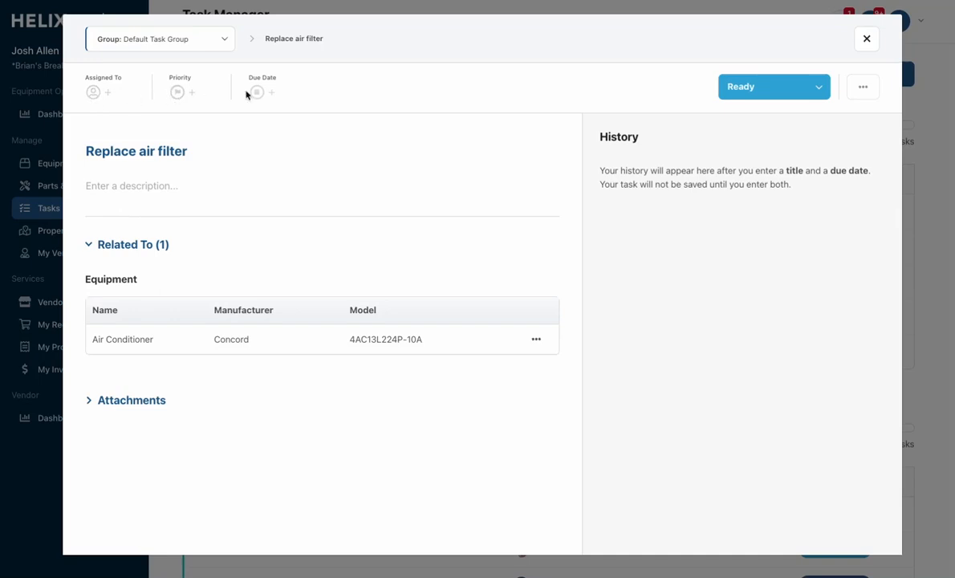
Step: Assign the air filter task to the third suggested person, with High priority and a due date of Mar 29, 2023
click(107, 98)
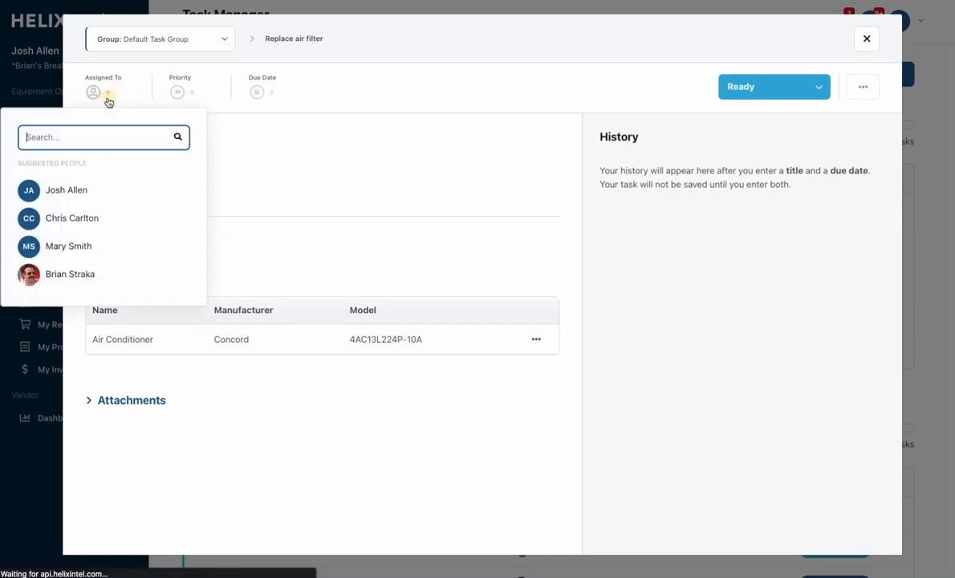
click(115, 243)
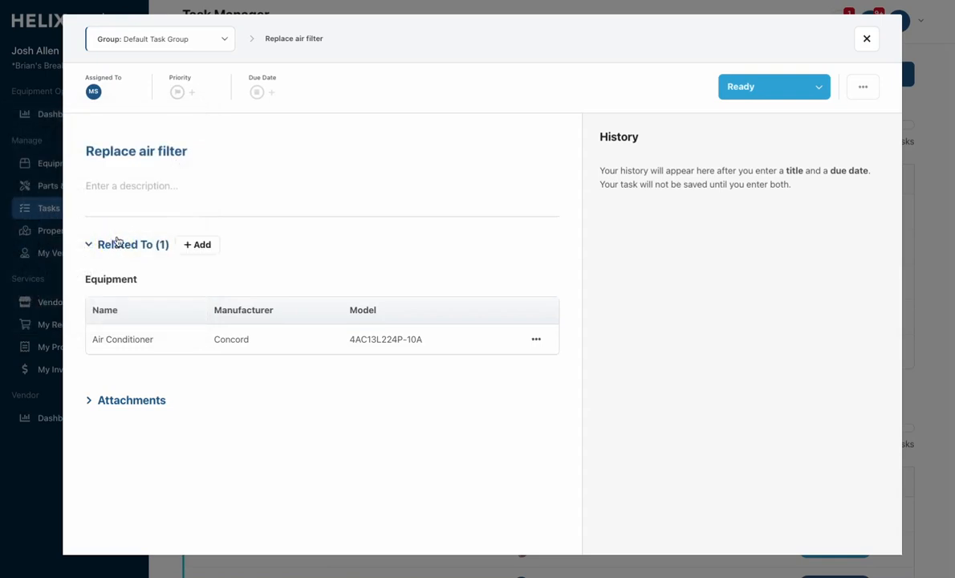
click(177, 95)
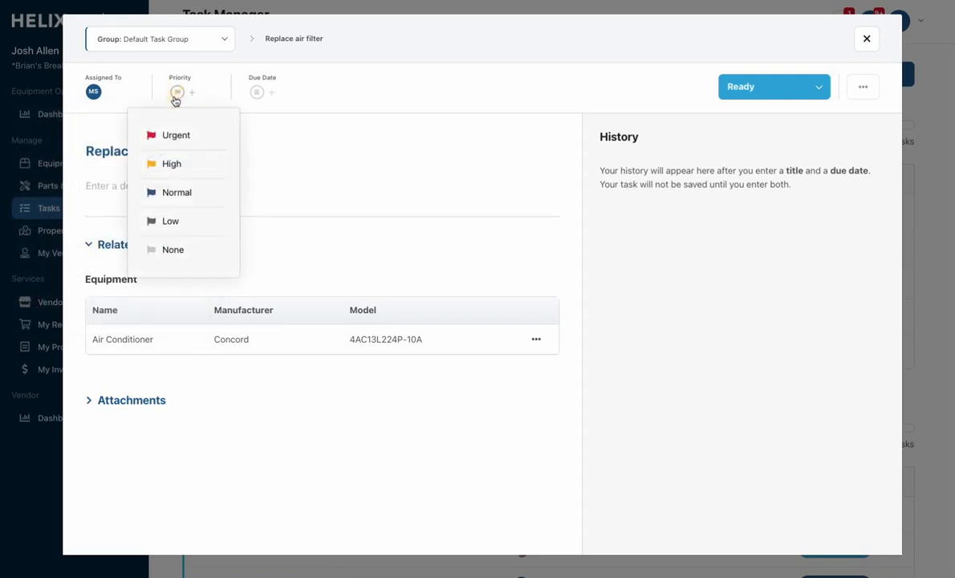
click(180, 166)
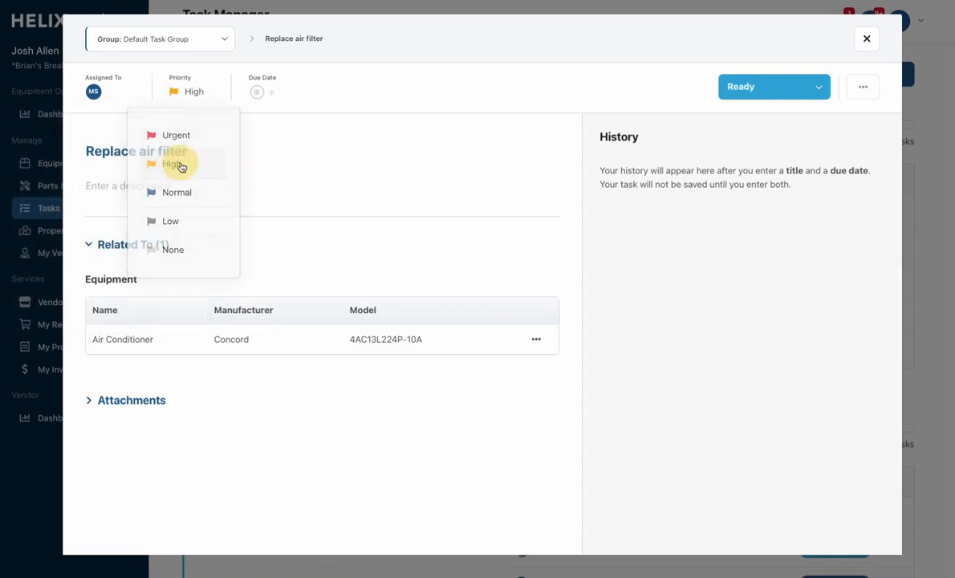
click(258, 100)
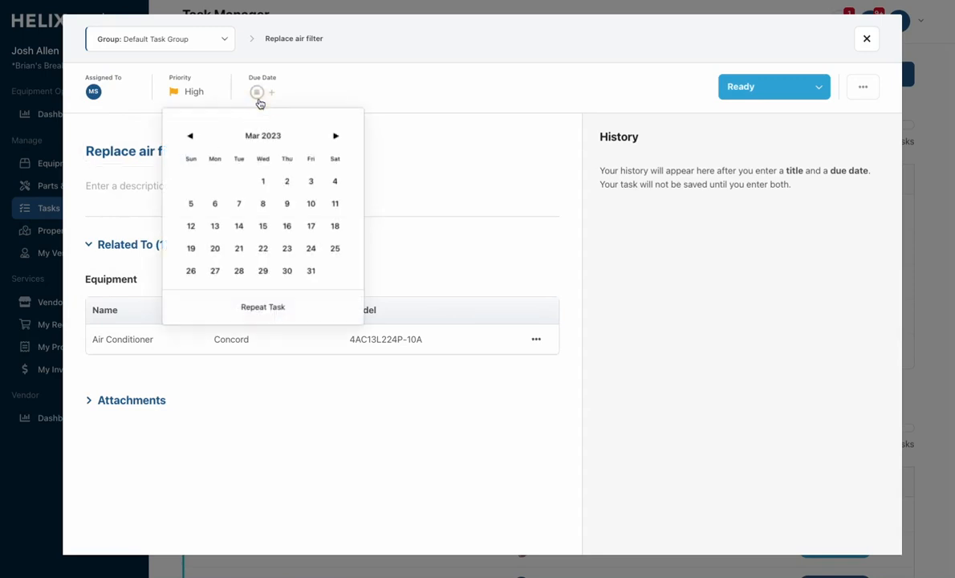
click(271, 270)
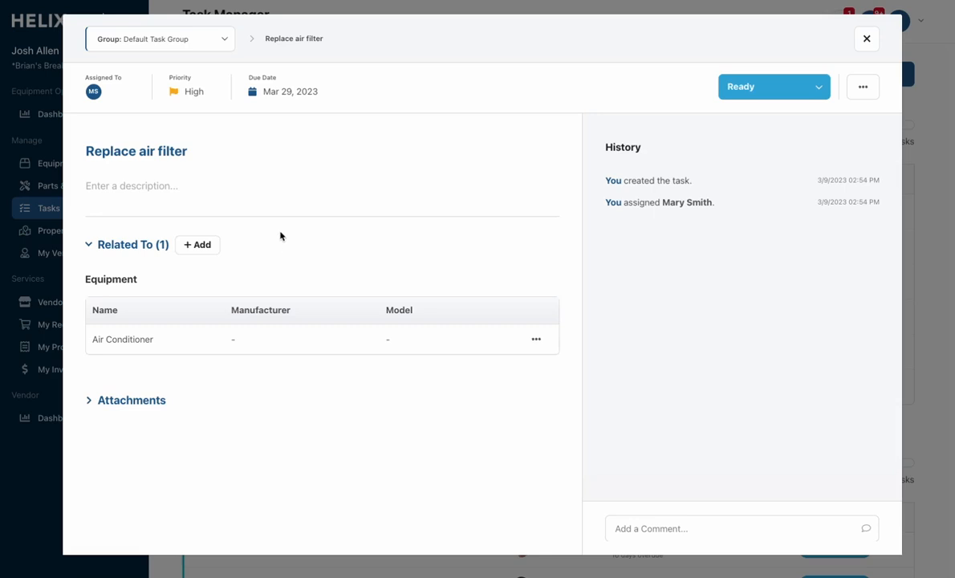
Step: Make the air filter task repeat every 3 months on day 1 of the month and save the repeating schedule
click(294, 94)
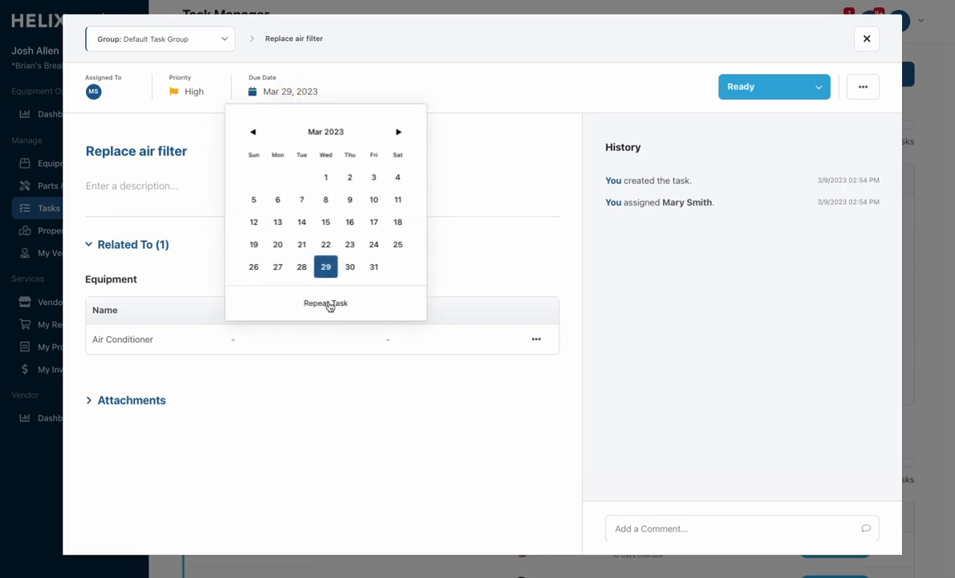
click(327, 305)
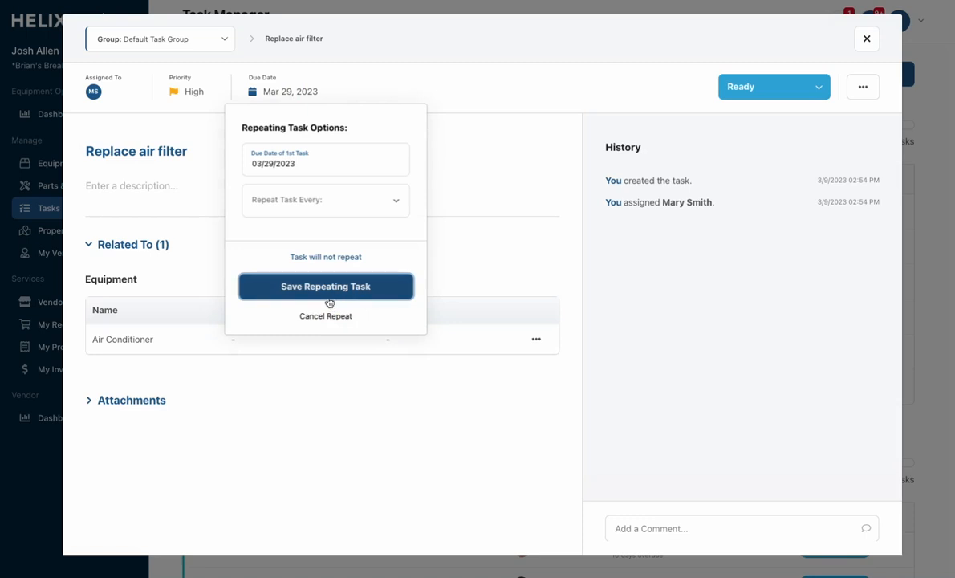
click(314, 209)
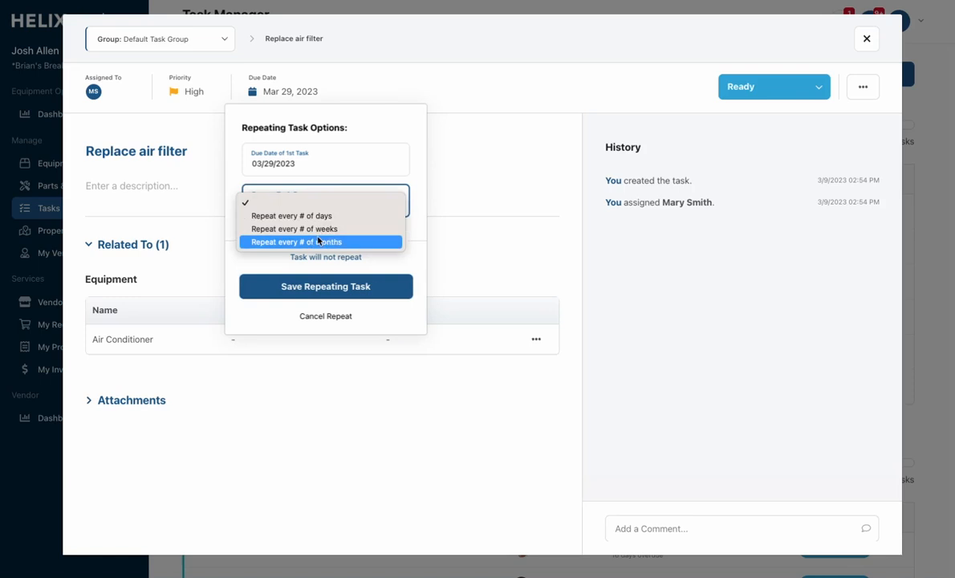
click(315, 241)
click(315, 241)
text(3)
scroll(315, 245, down, 1)
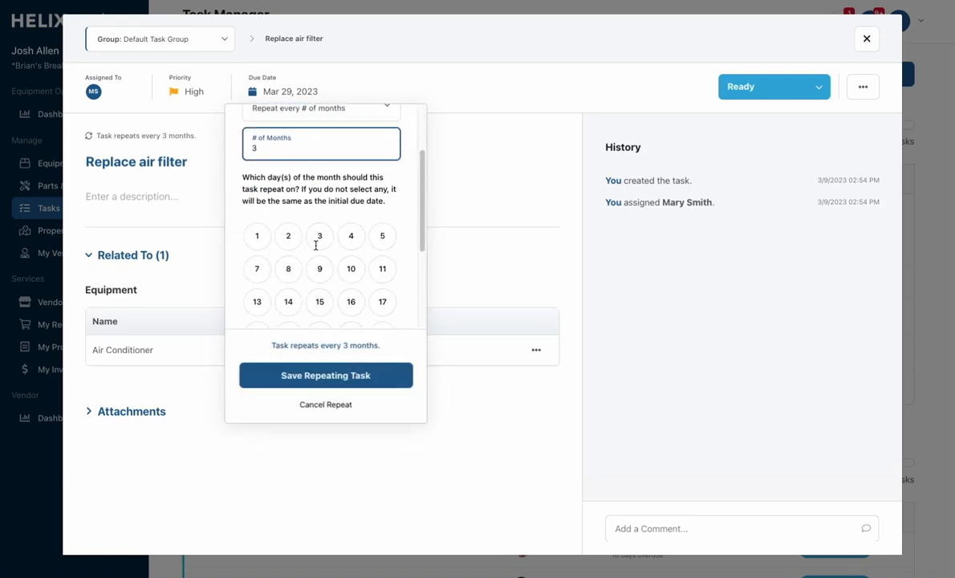
click(266, 239)
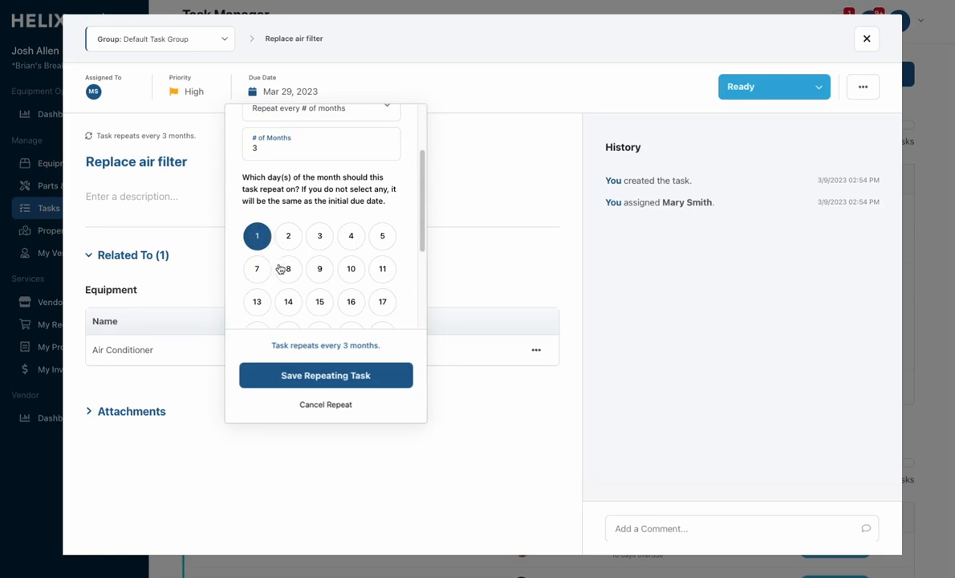
click(313, 374)
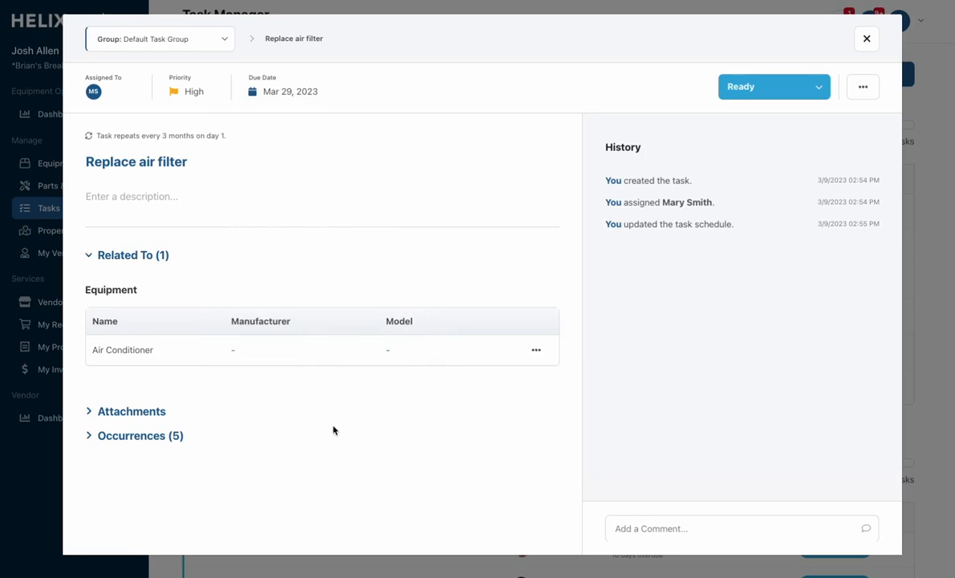
Step: Set the air filter task's repeat end date to 12/01/2023 and save the repeating schedule
click(297, 96)
scroll(342, 223, down, 2)
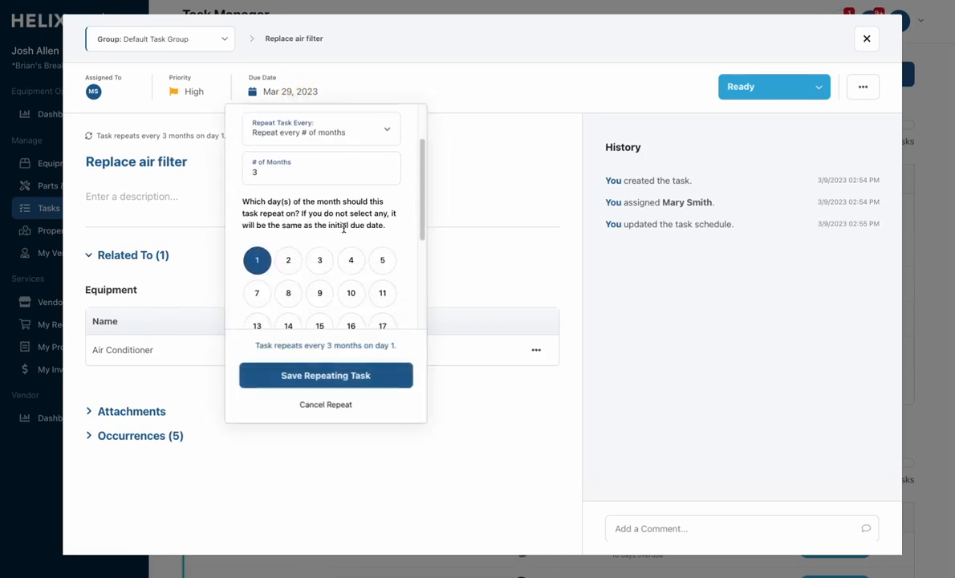
scroll(353, 234, down, 4)
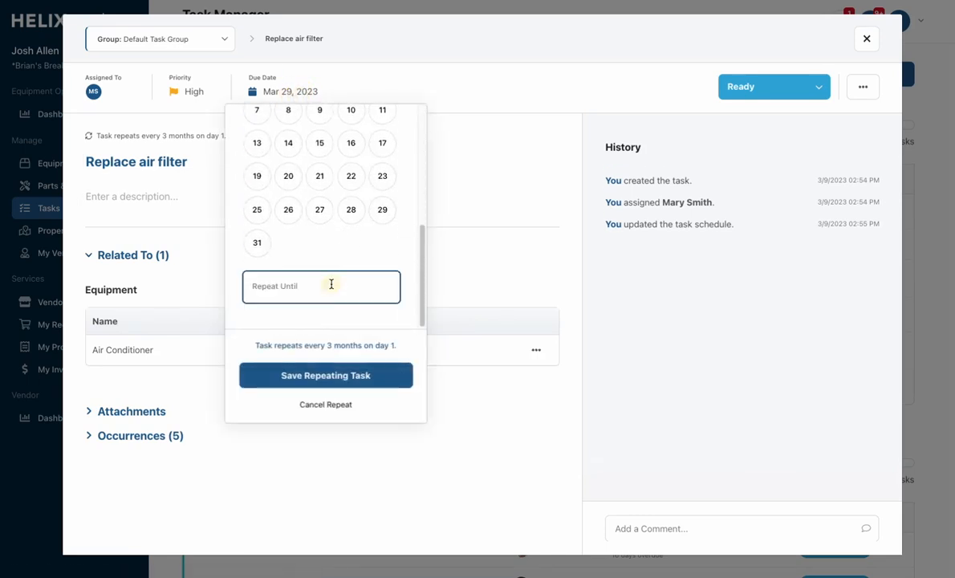
click(330, 286)
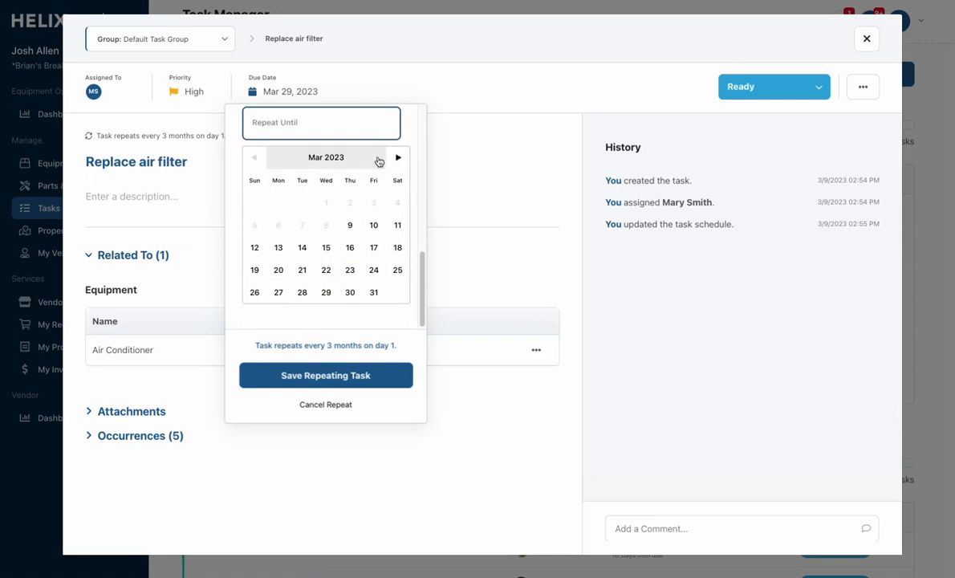
click(357, 157)
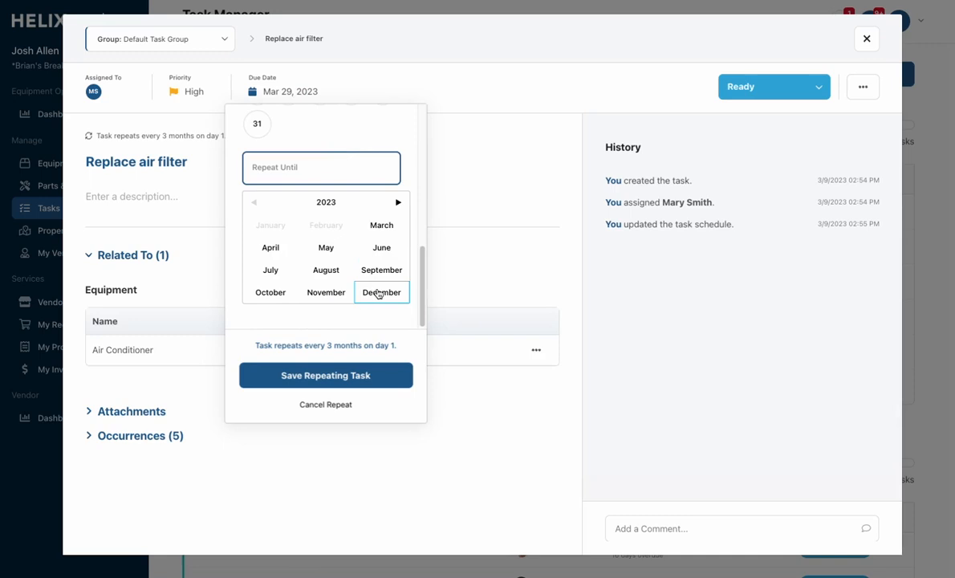
click(377, 293)
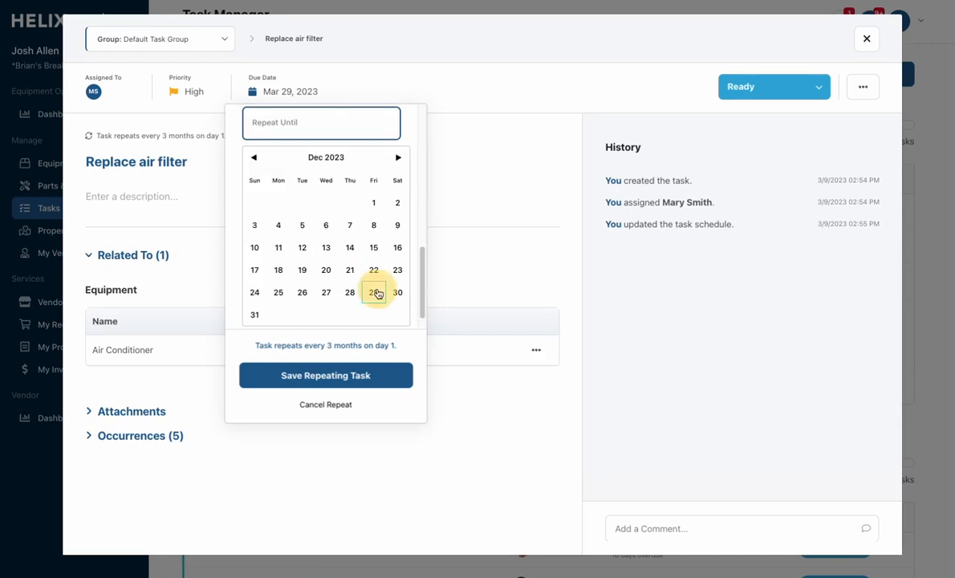
click(374, 205)
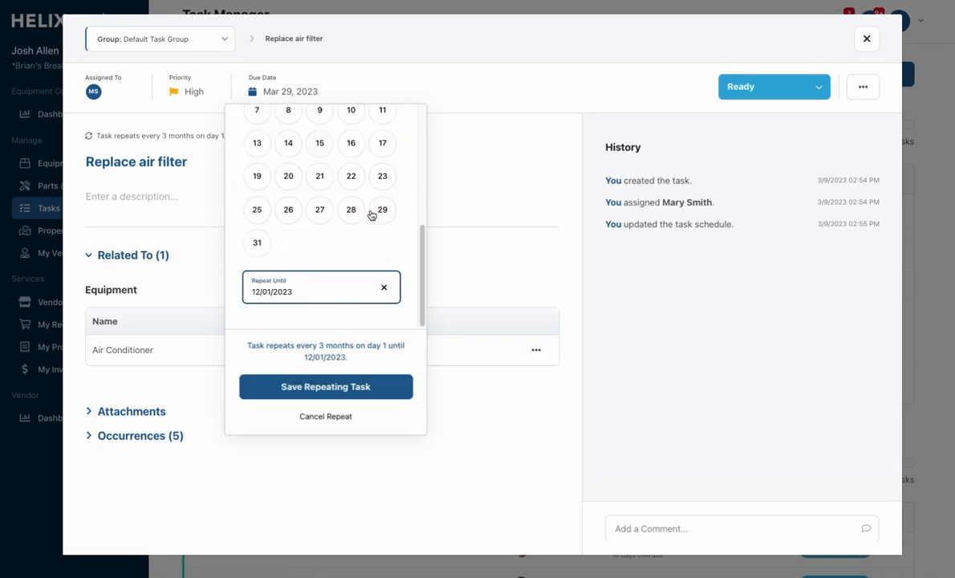
click(357, 388)
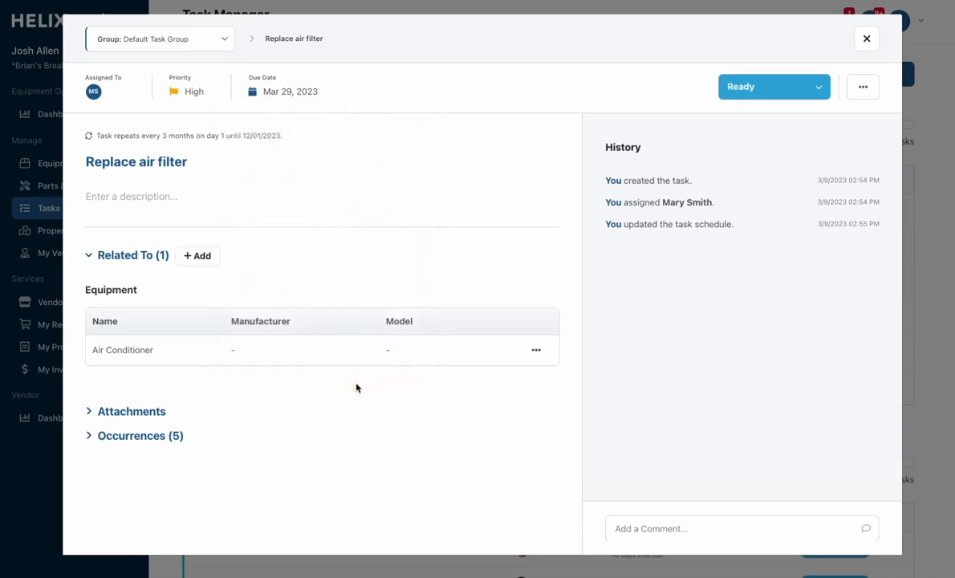
Step: Expand the air filter task's occurrences, then move the task to the Recurring Tasks group and close its details to check that group
click(93, 435)
scroll(93, 438, down, 3)
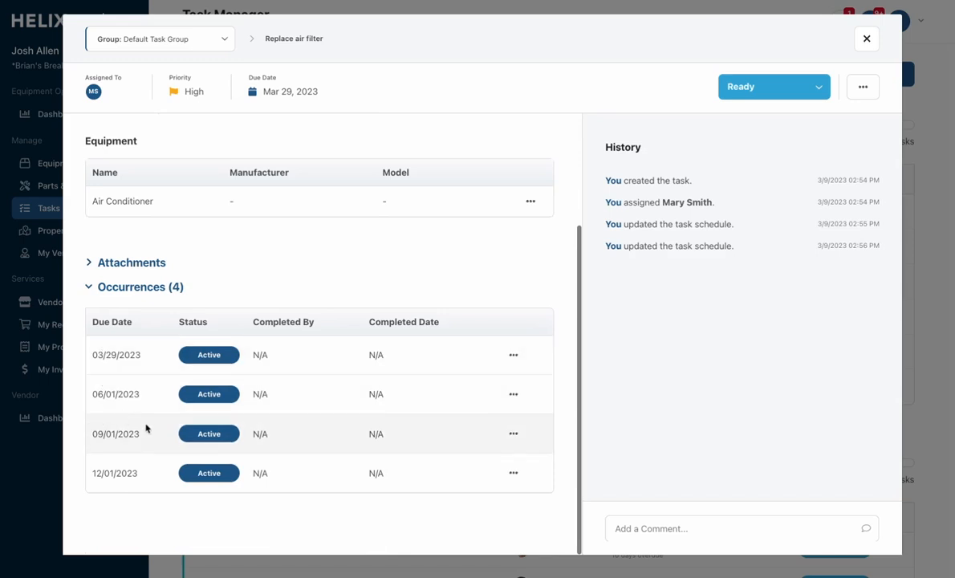
click(159, 41)
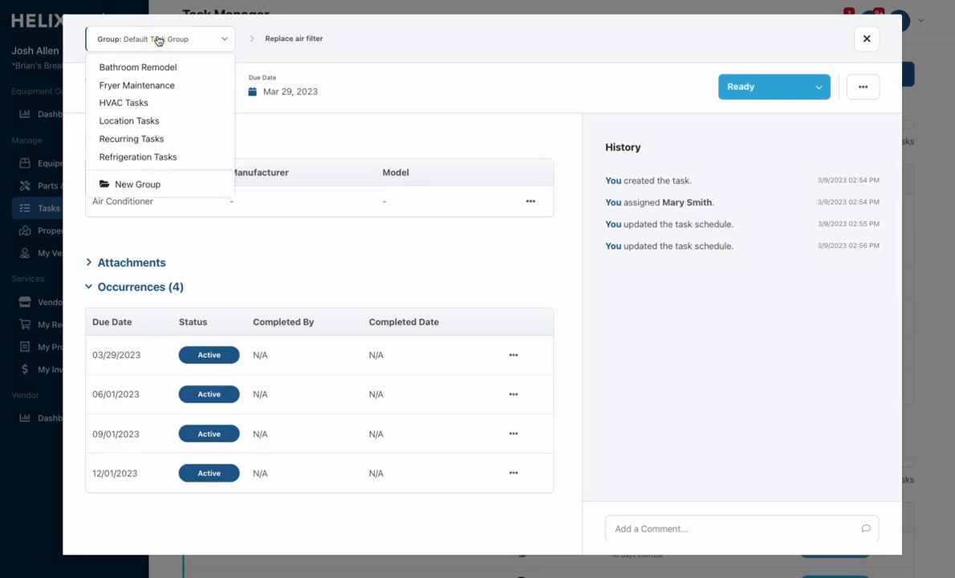
click(170, 140)
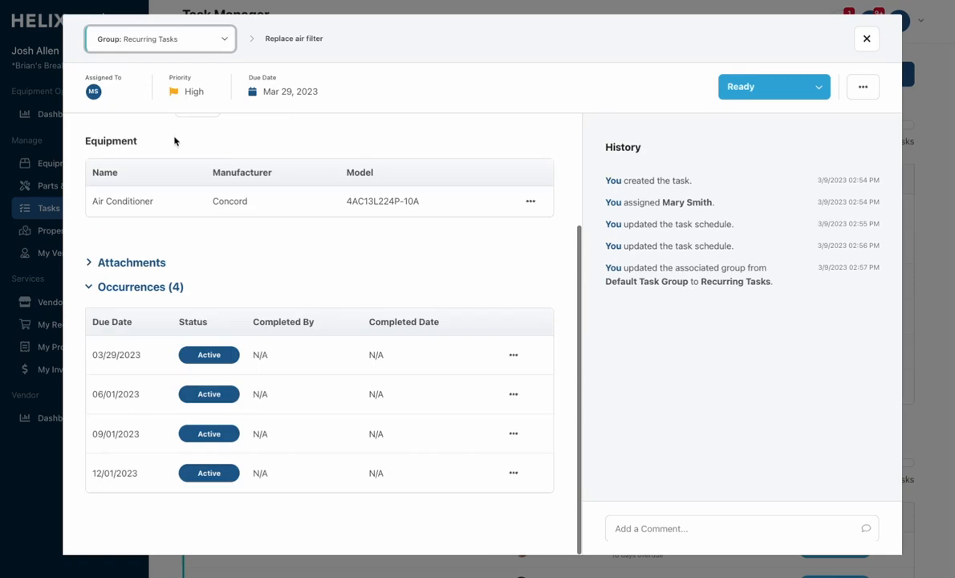
click(867, 39)
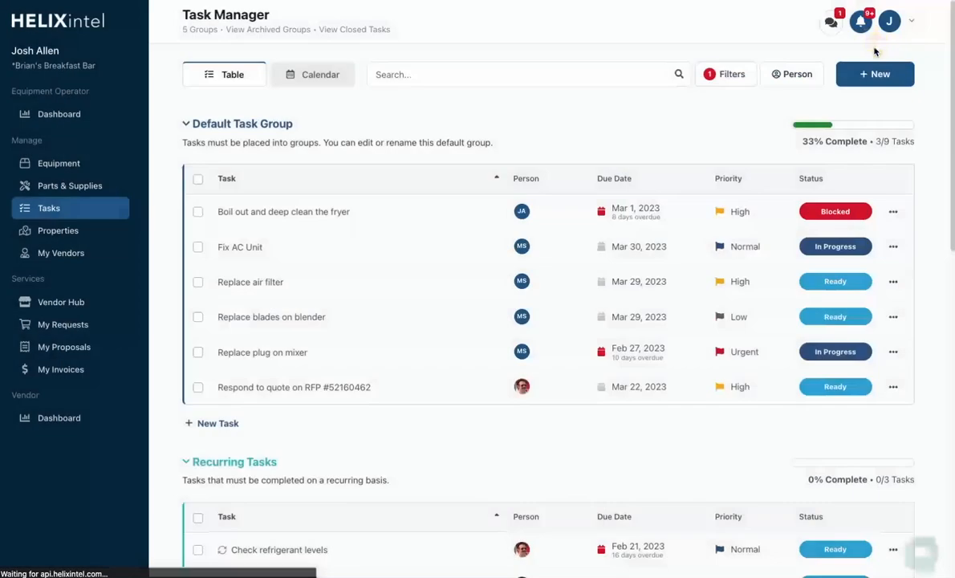
scroll(849, 127, down, 2)
scroll(849, 126, down, 3)
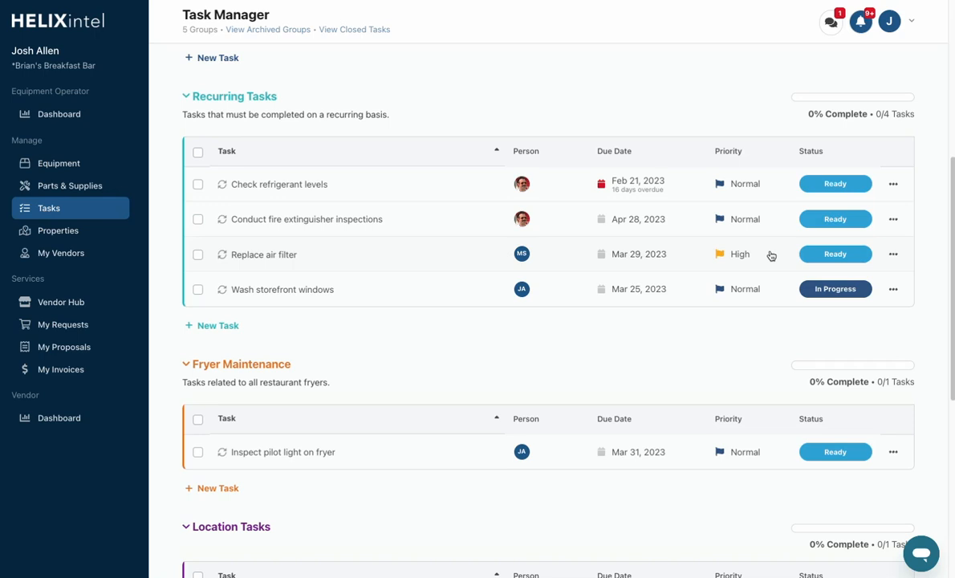
Step: Add the comment "Begin typing like this!" to the Replace plug on mixer task, mentioning the second suggested person
scroll(770, 255, up, 3)
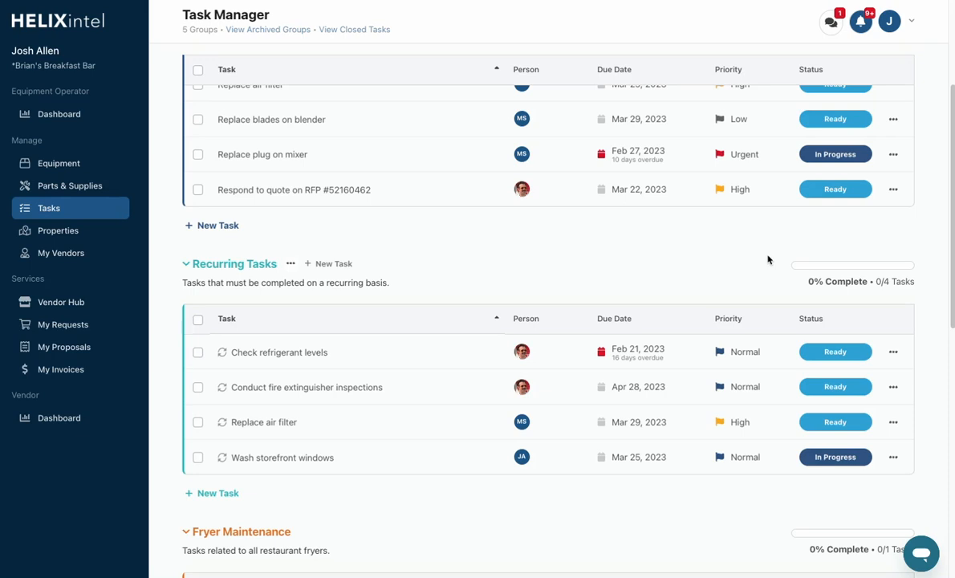
click(388, 157)
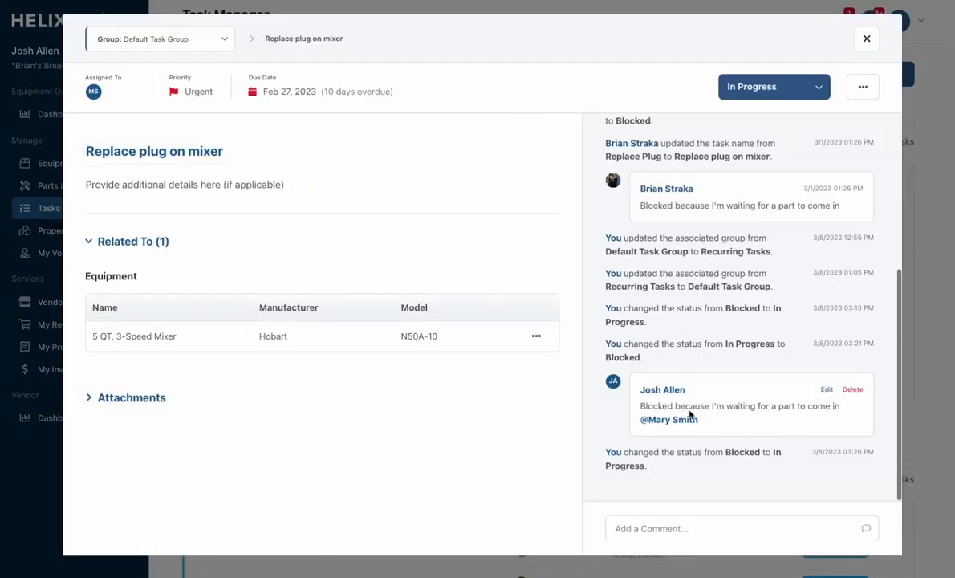
click(702, 525)
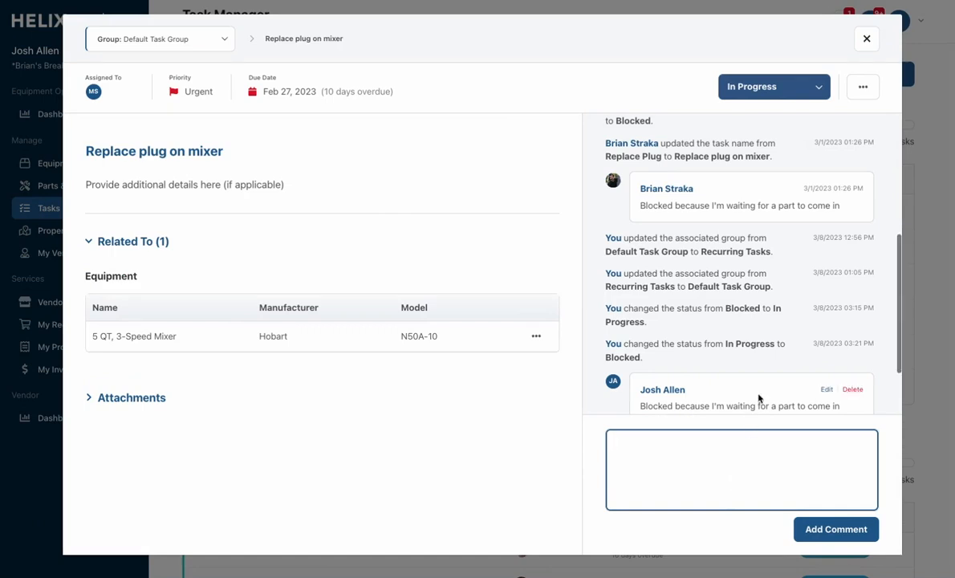
scroll(758, 398, down, 1)
scroll(758, 398, down, 1)
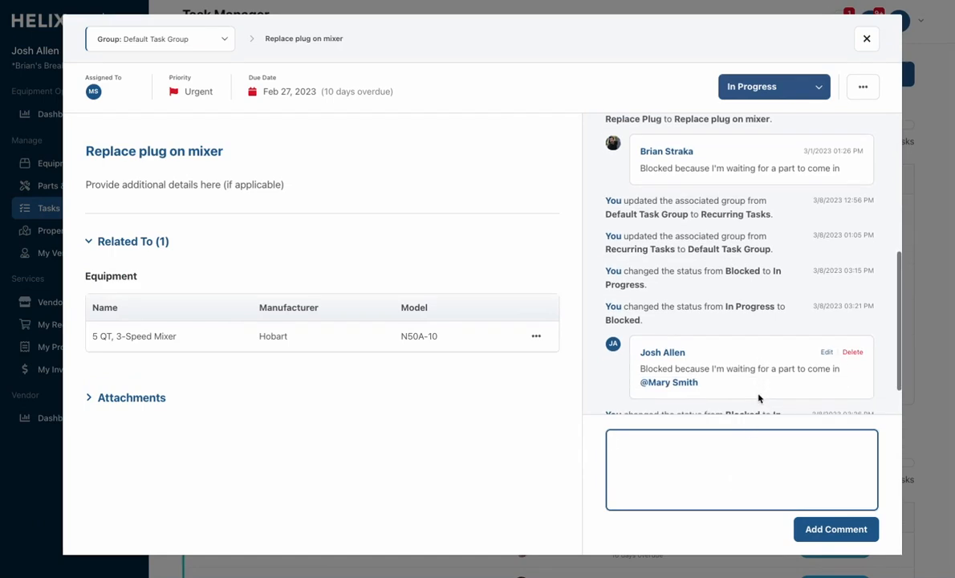
scroll(766, 390, down, 1)
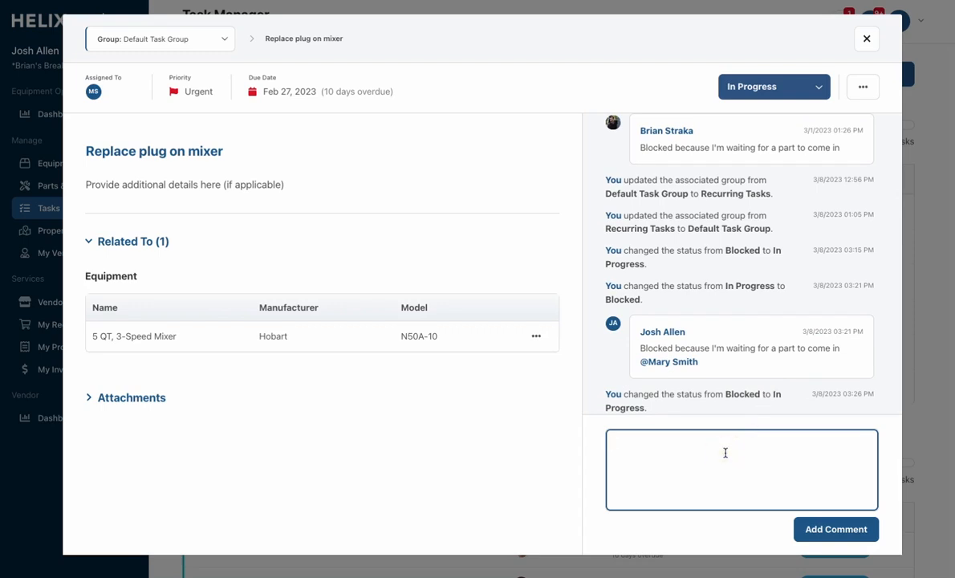
text(Begin typing like this! )
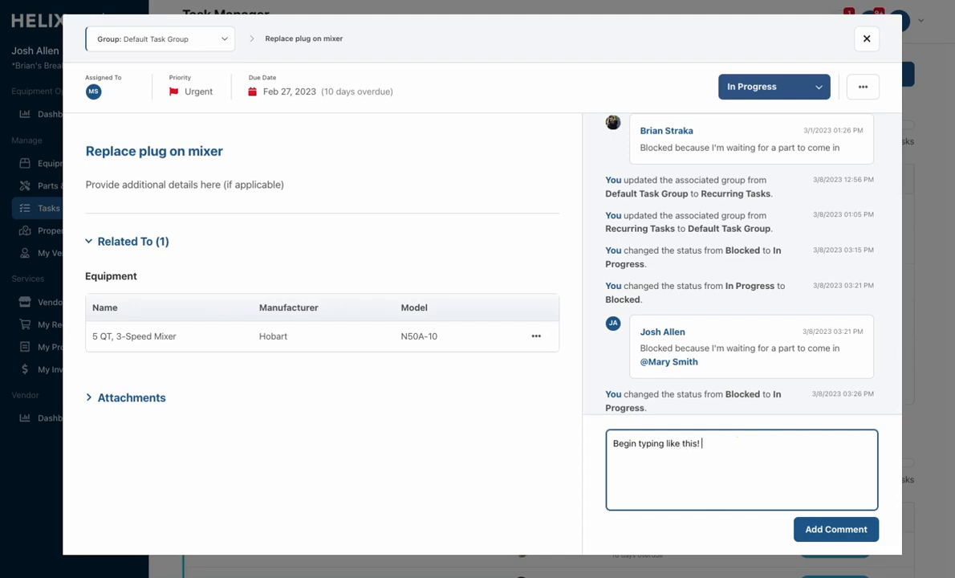
text(@)
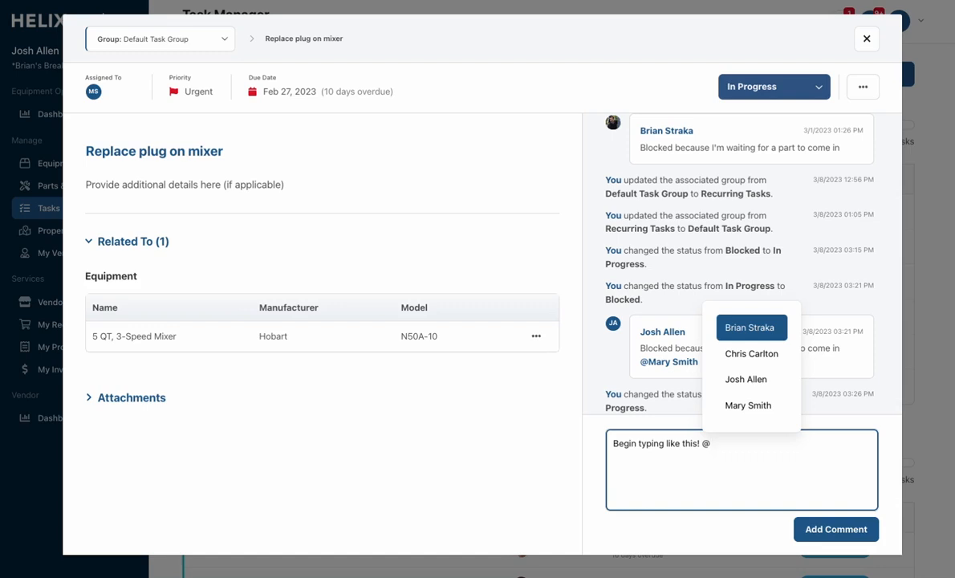
click(751, 355)
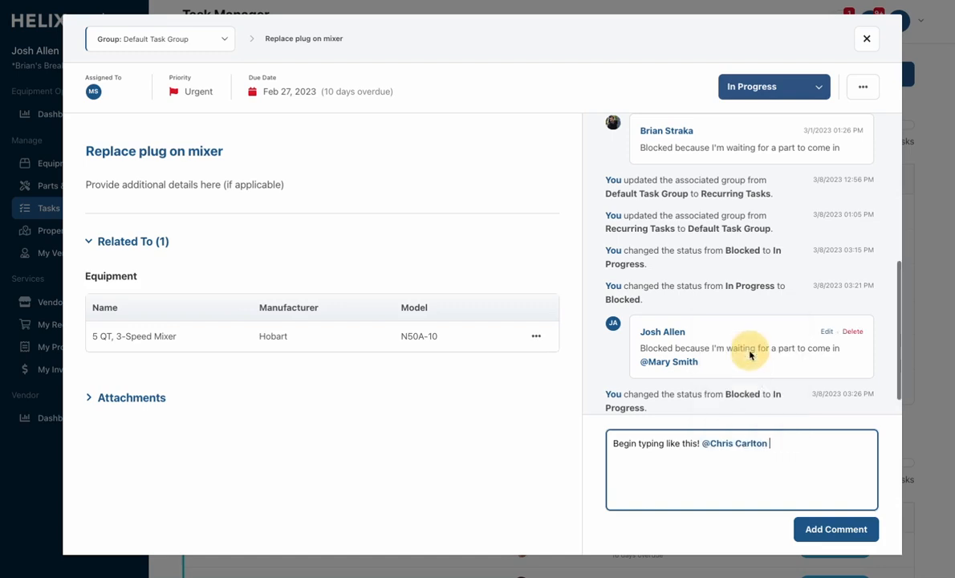
click(806, 526)
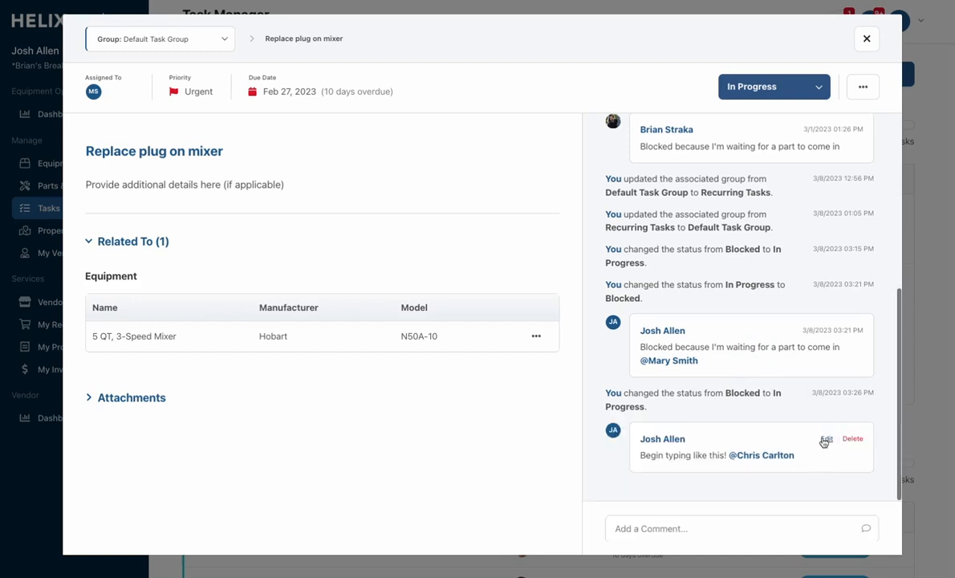
Step: Open the new comment for editing, cancel the edit and close the Replace plug on mixer task
click(826, 440)
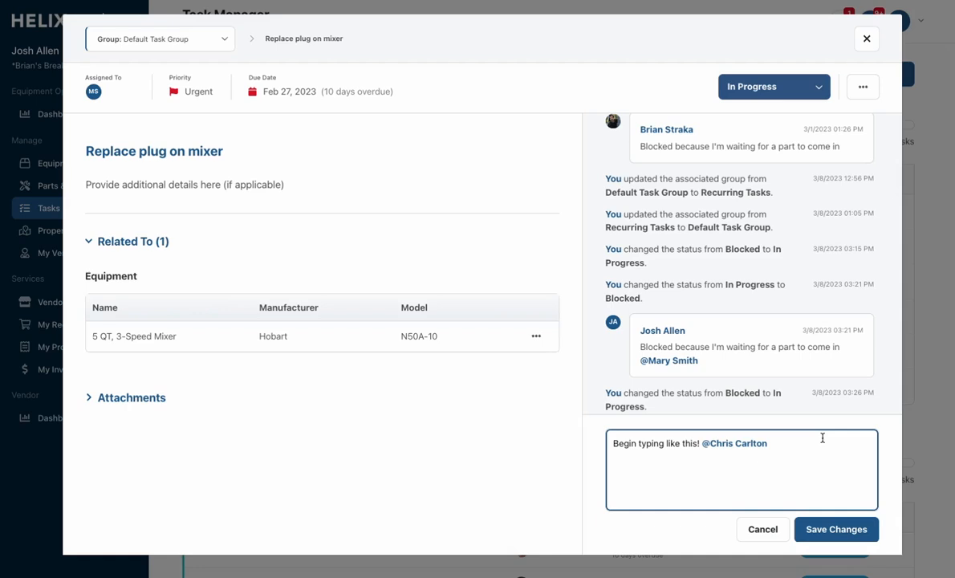
click(772, 526)
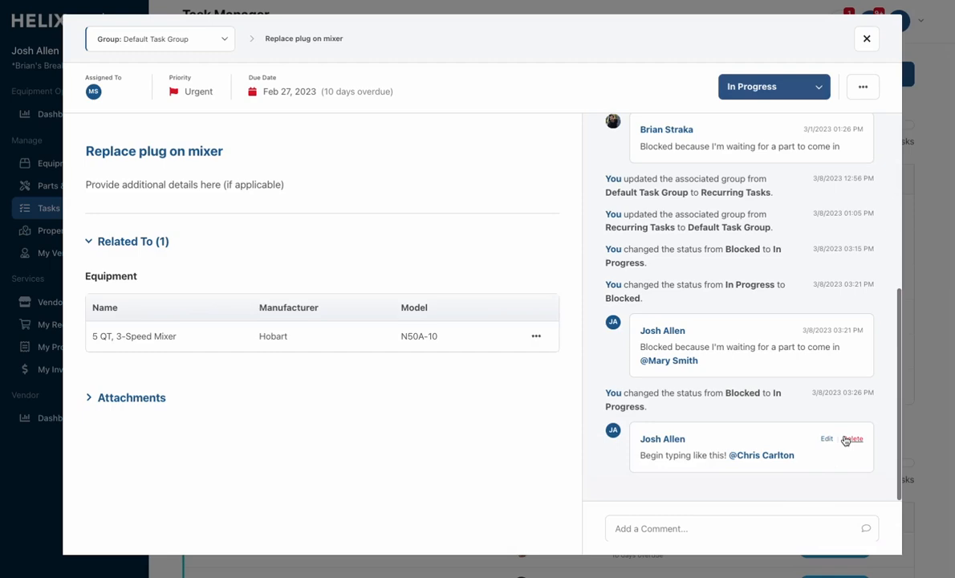
click(867, 40)
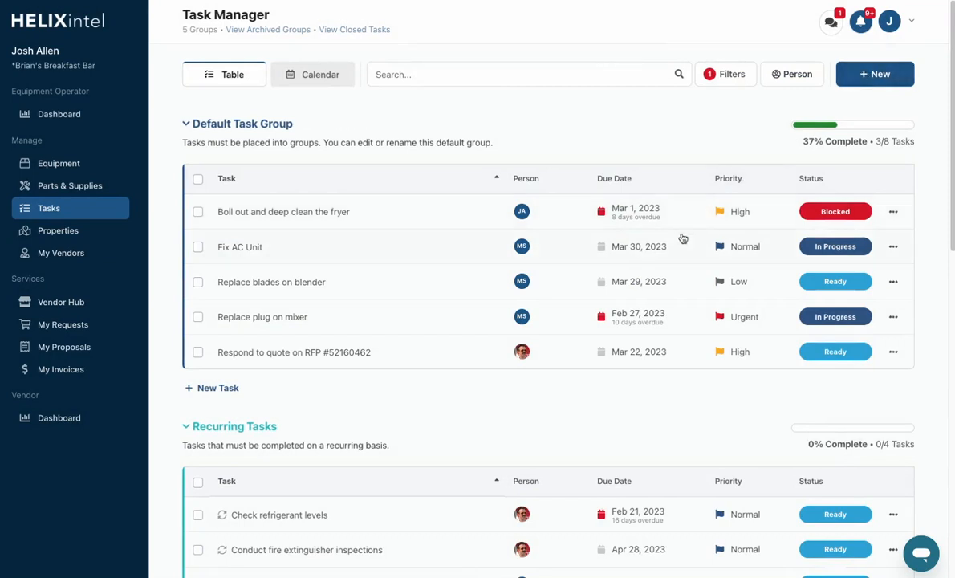
Step: Examine the due date, priority, status and action choices offered for the Fix AC Unit task in the task list
click(649, 250)
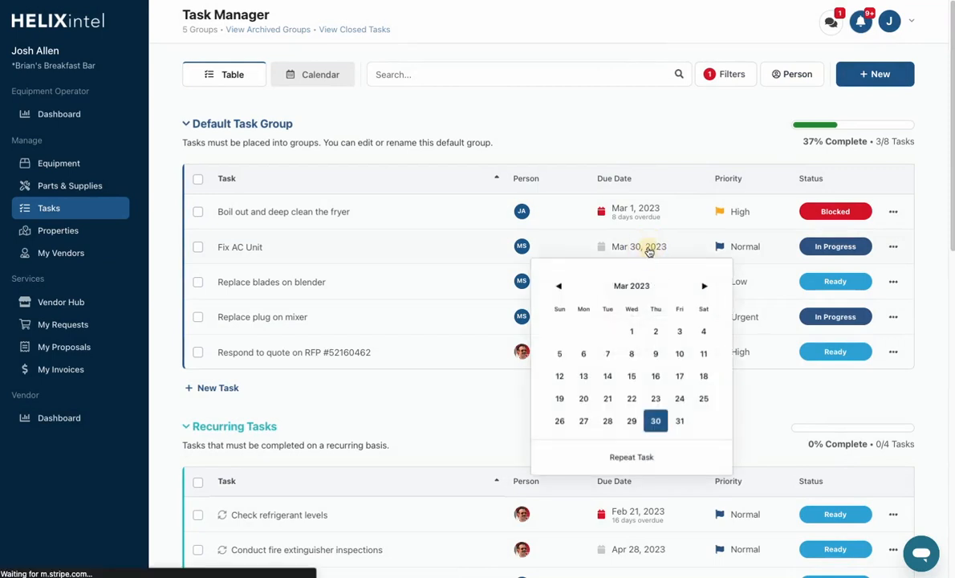
click(639, 138)
click(739, 247)
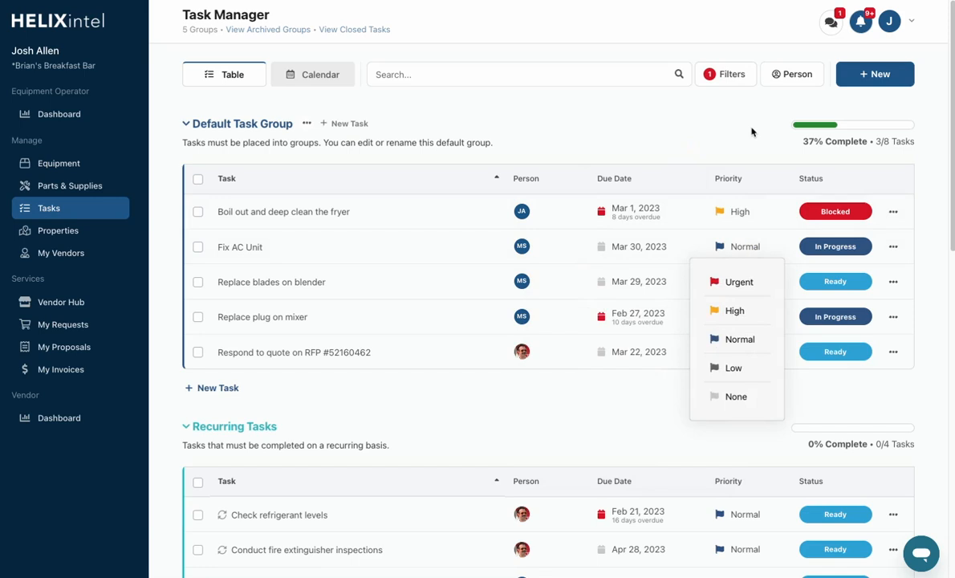
click(750, 132)
click(848, 249)
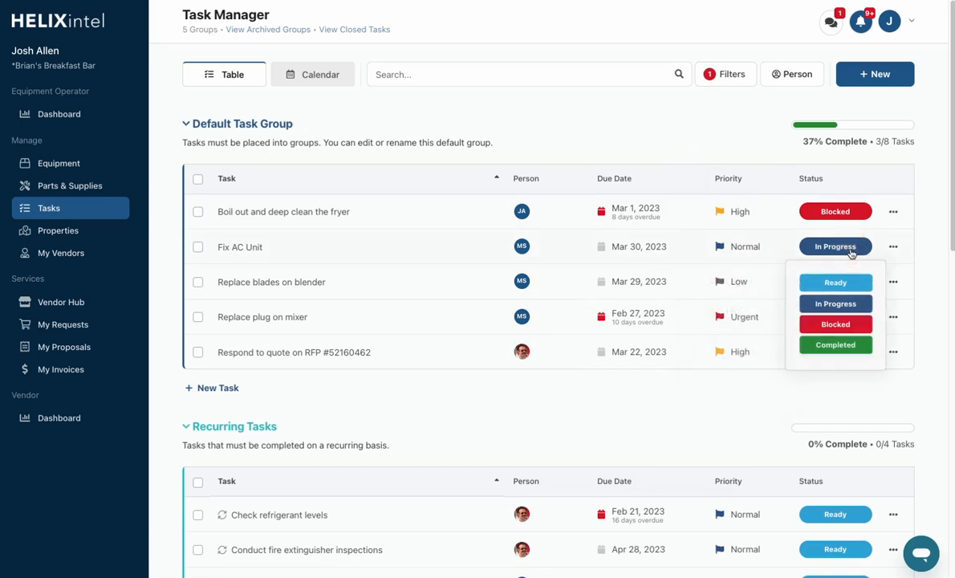
click(892, 248)
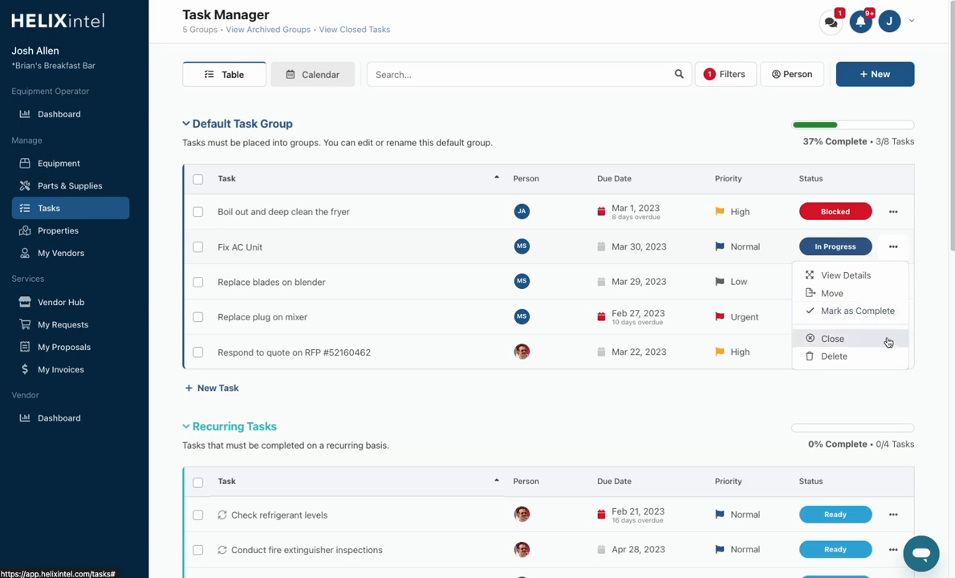
click(863, 322)
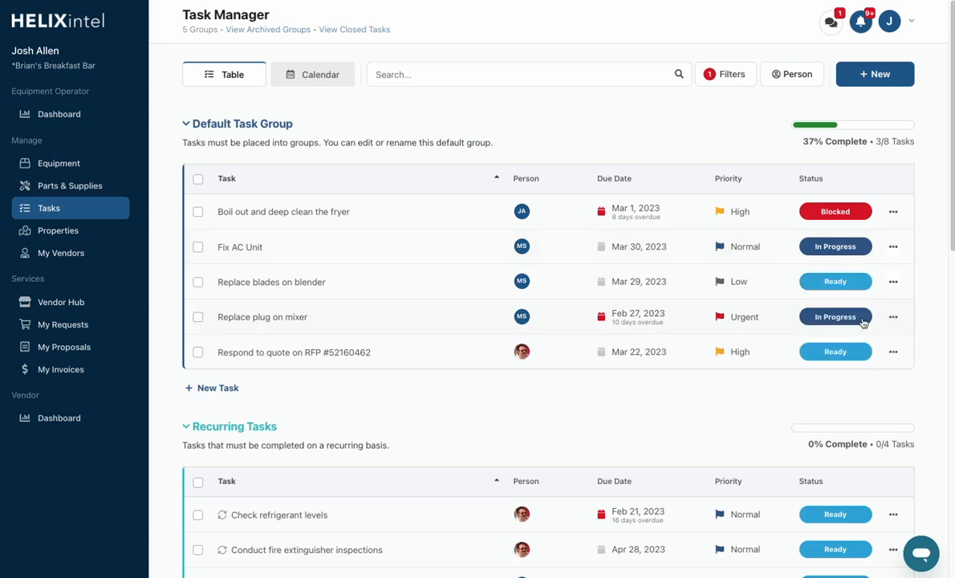
Step: Mark the Replace plug on mixer task as Completed and close it, confirming both changes
click(863, 323)
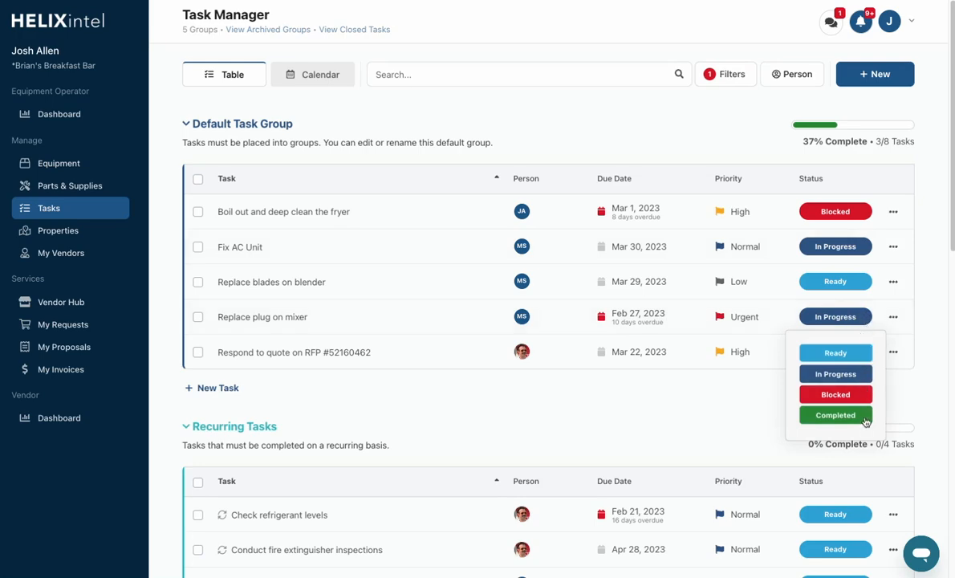
click(835, 414)
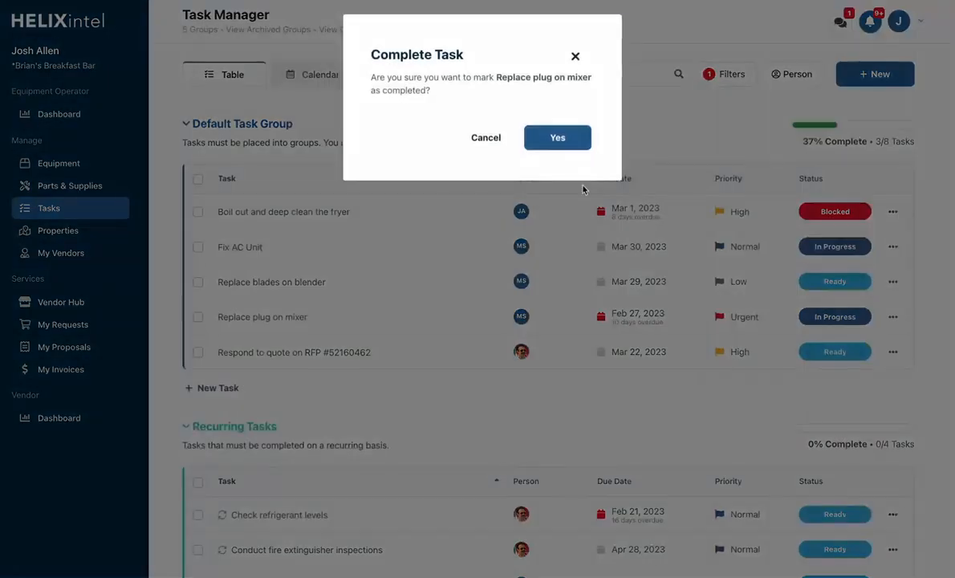
click(559, 140)
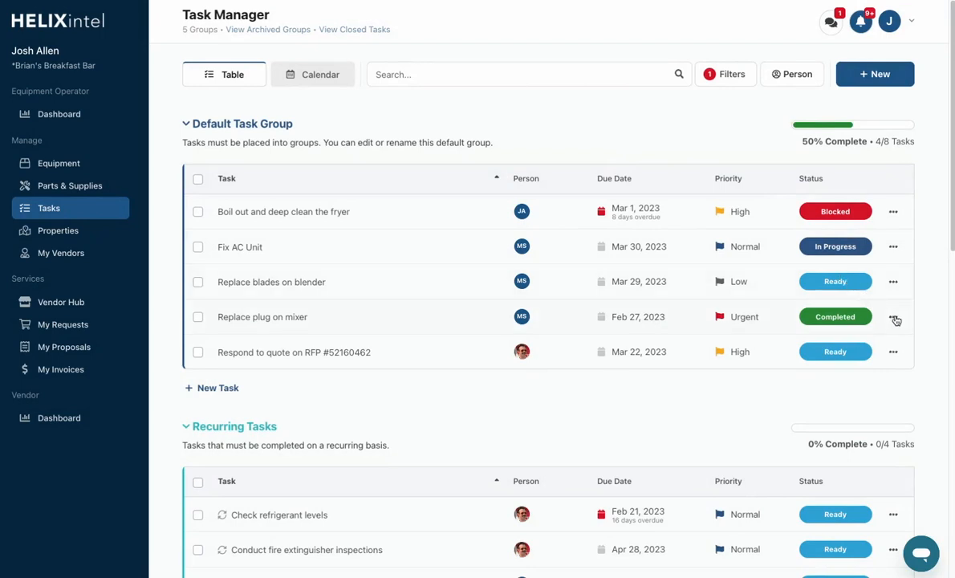
click(893, 318)
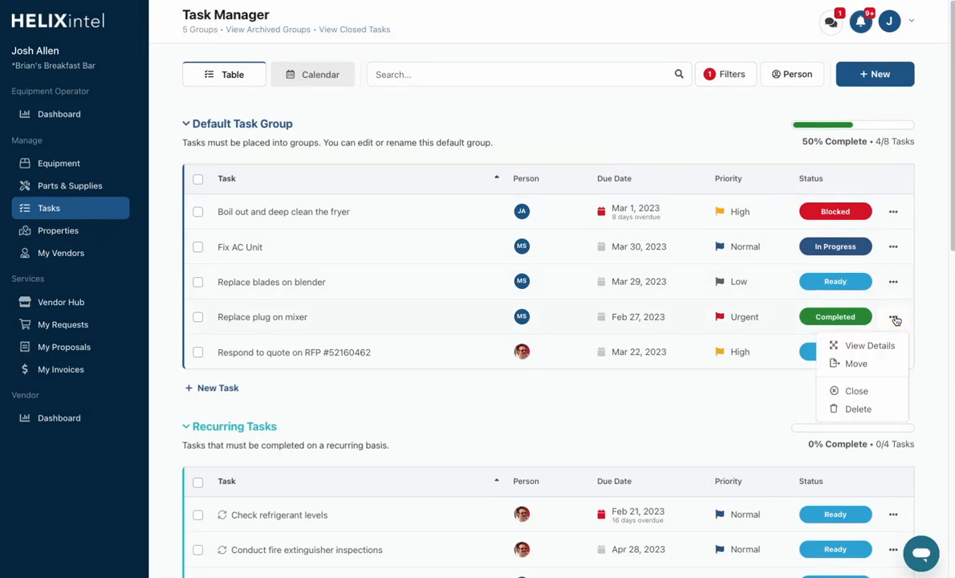
click(856, 390)
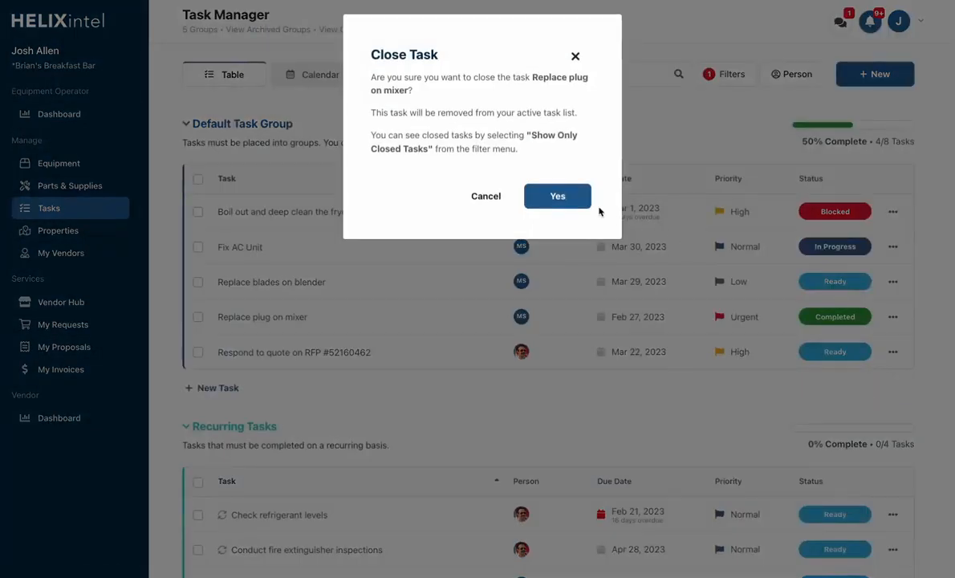
click(588, 206)
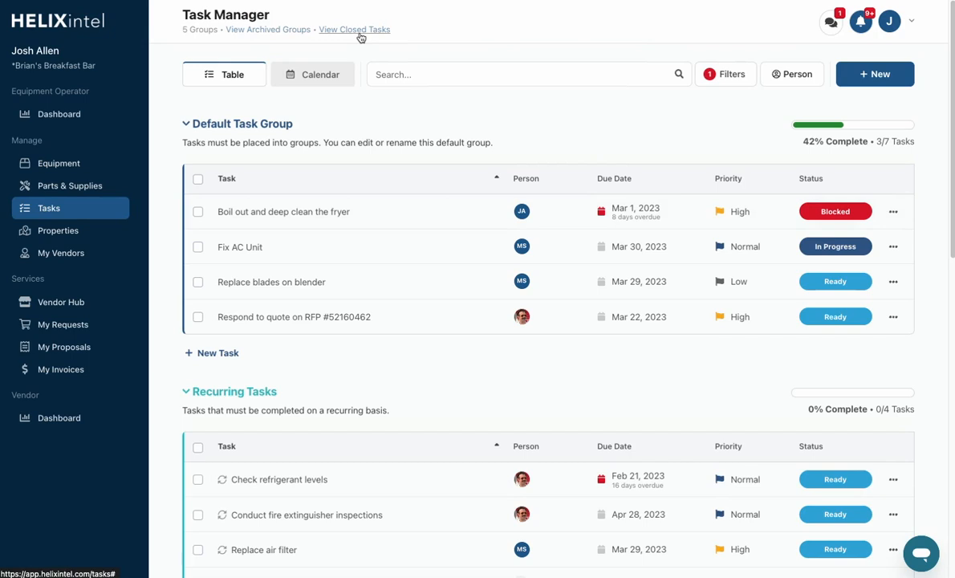
Step: Select the Boil out and deep clean the fryer, Fix AC Unit and Replace blades on blender tasks and review the groups offered for moving them
click(197, 211)
click(197, 247)
click(195, 282)
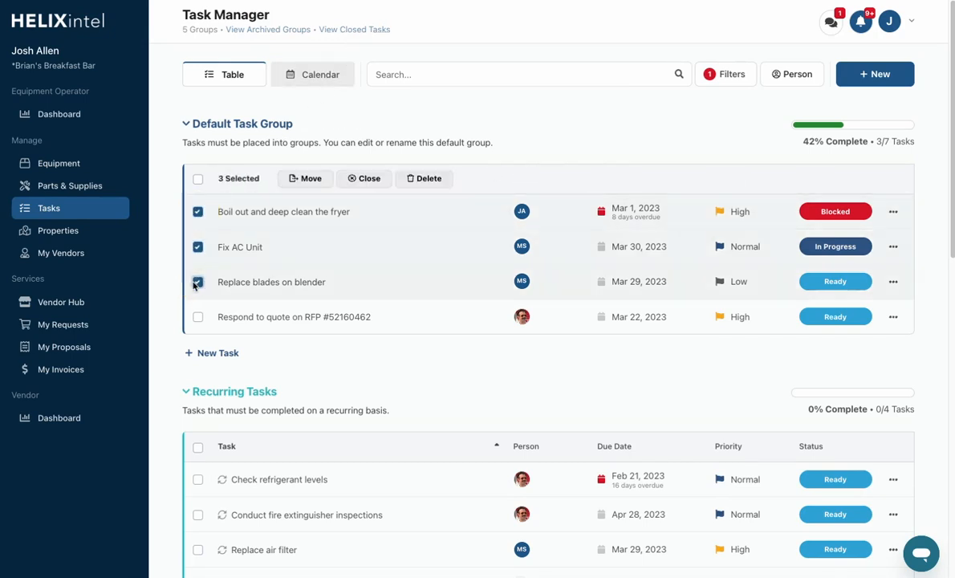
click(318, 183)
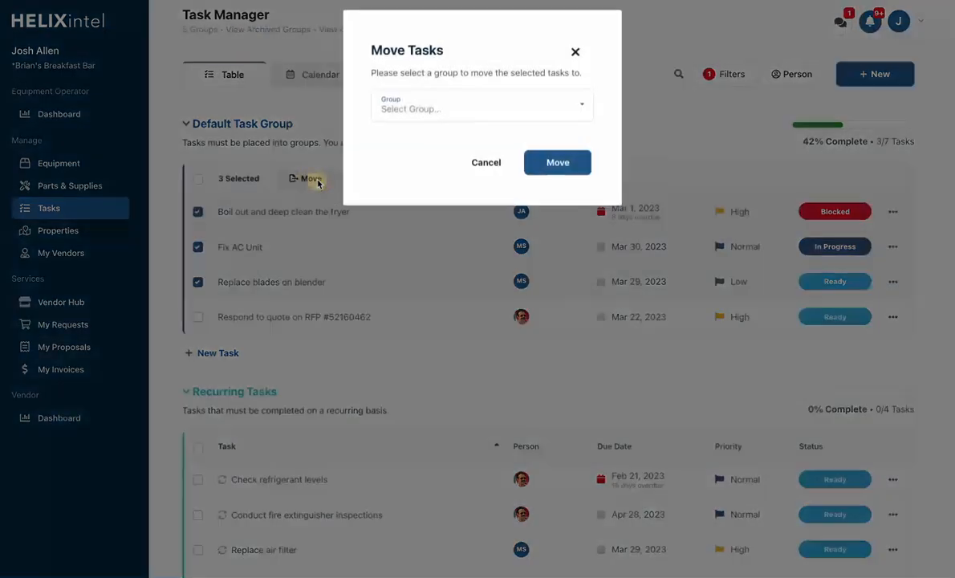
click(433, 111)
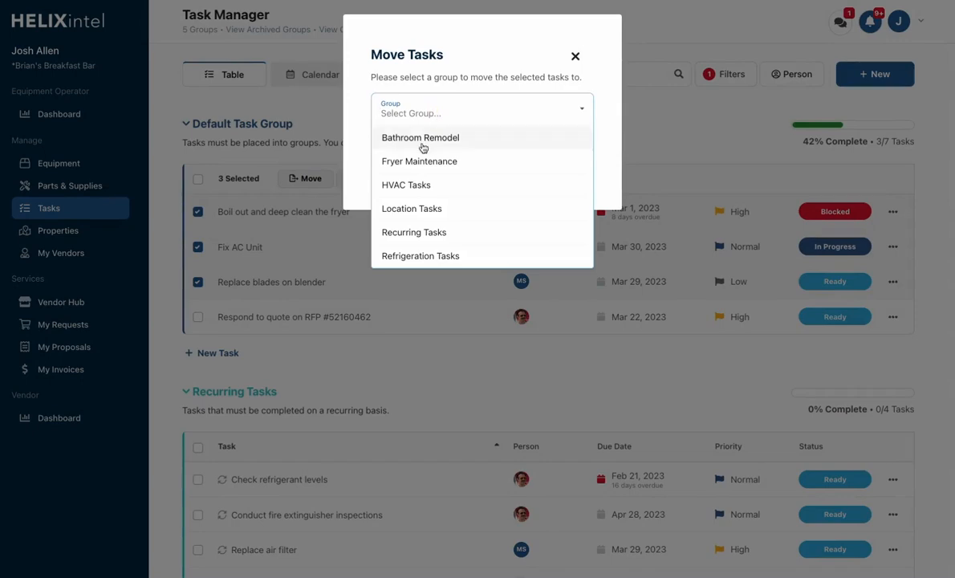
click(346, 147)
click(477, 166)
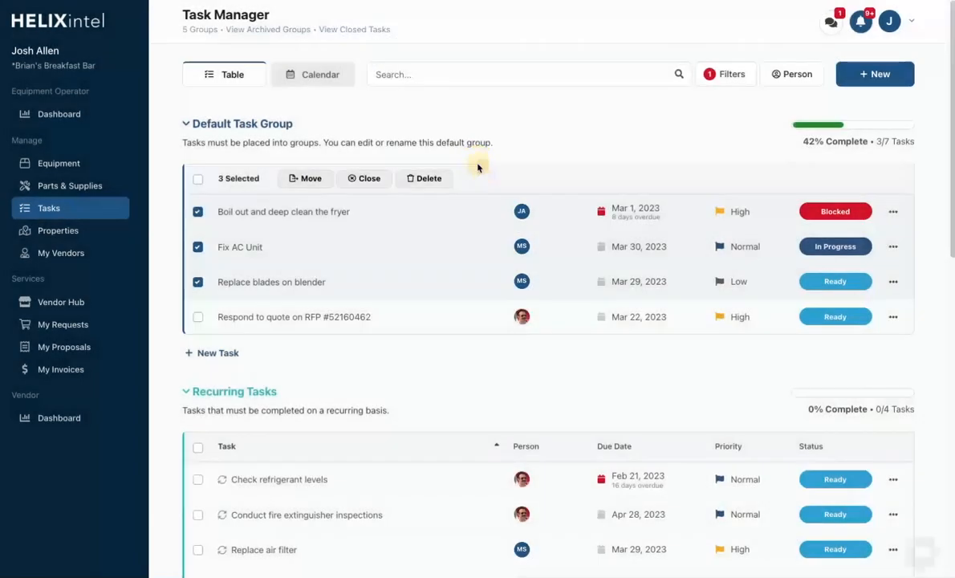
Step: Review the bulk close confirmation for the three selected tasks, cancel it and deselect all three tasks
click(383, 184)
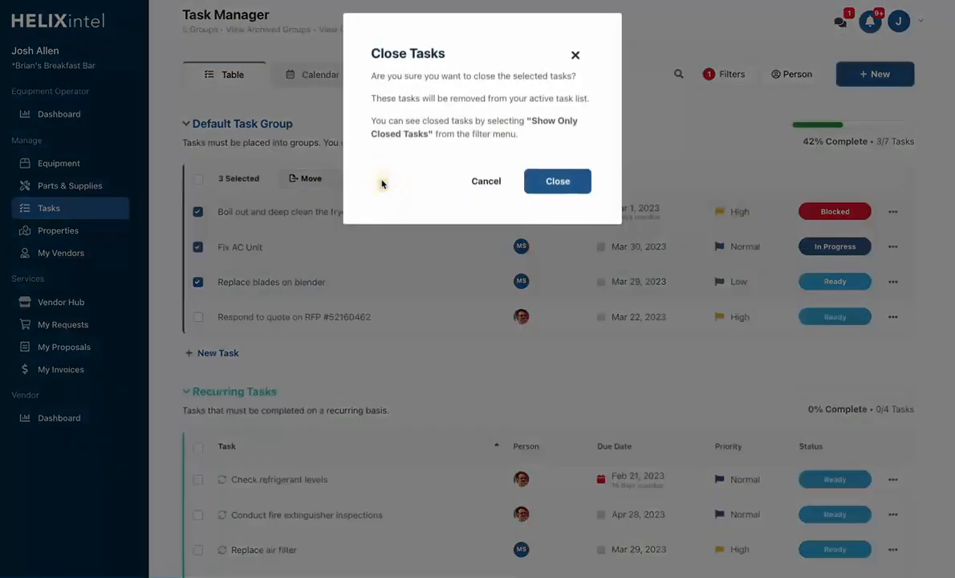
click(495, 184)
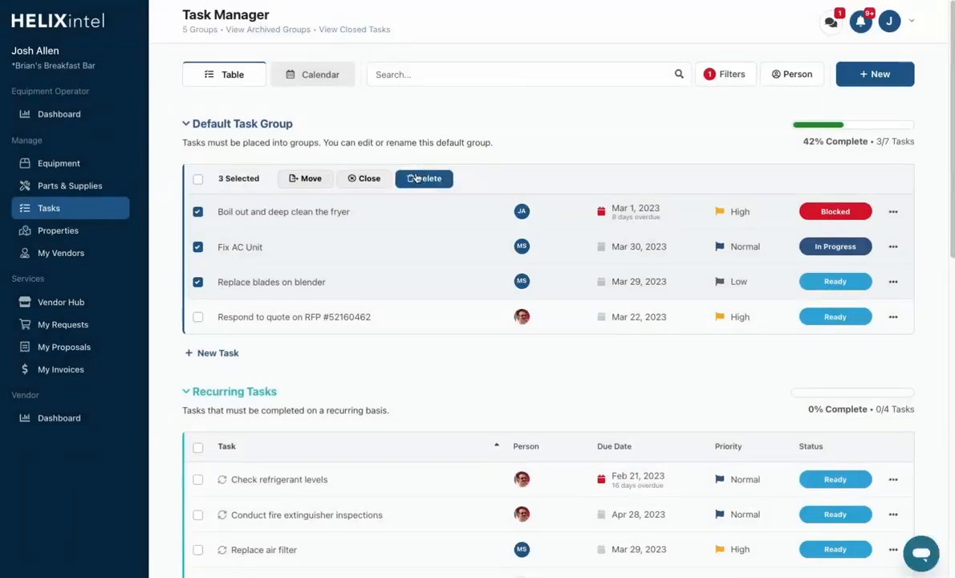
click(197, 246)
click(197, 282)
click(198, 212)
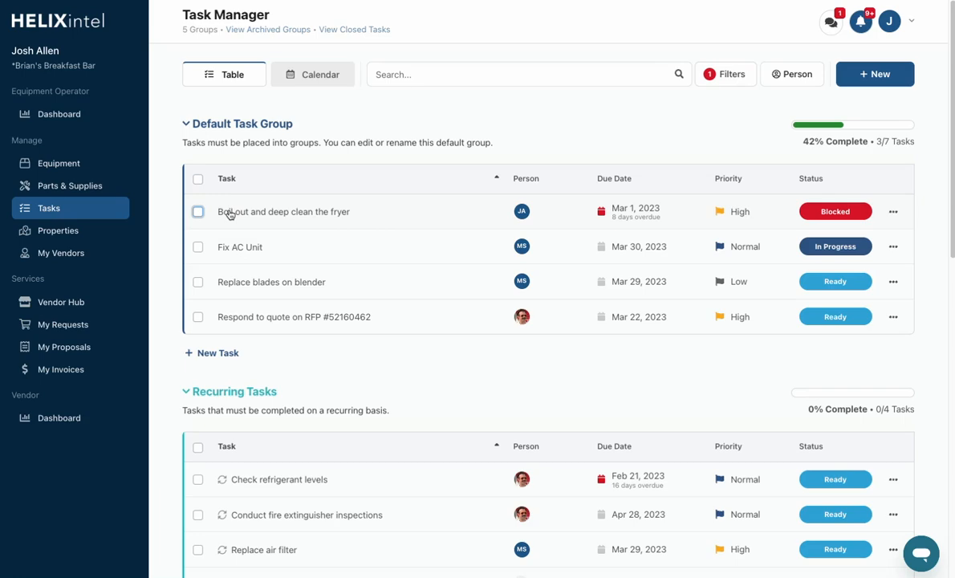
Step: Filter the task list to Blocked tasks only by removing the Ready and In Progress statuses
click(733, 76)
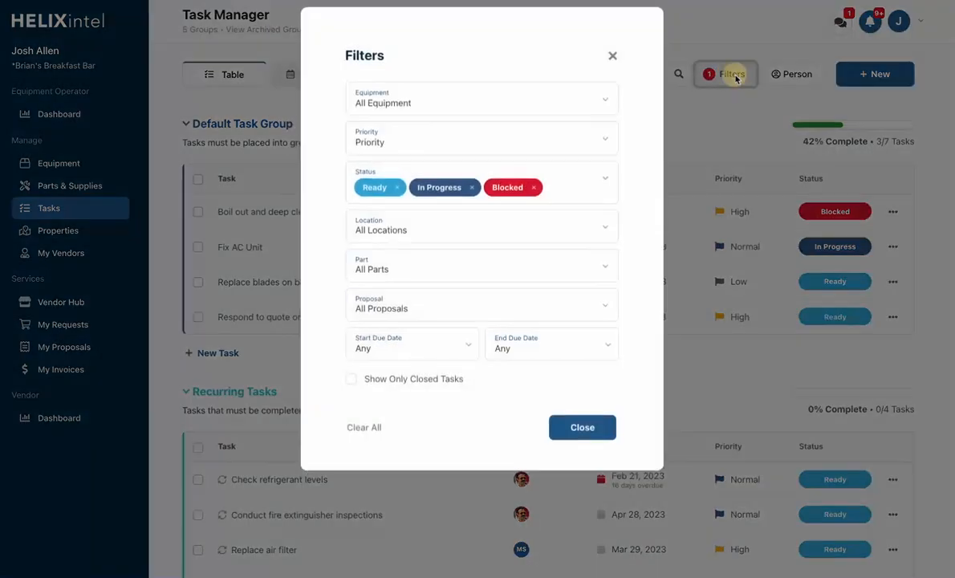
click(398, 195)
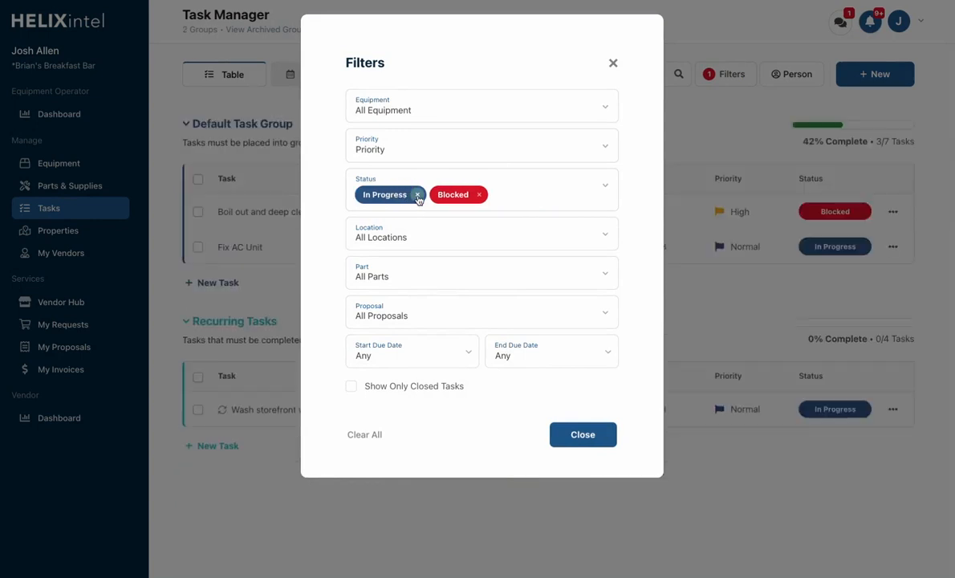
click(417, 195)
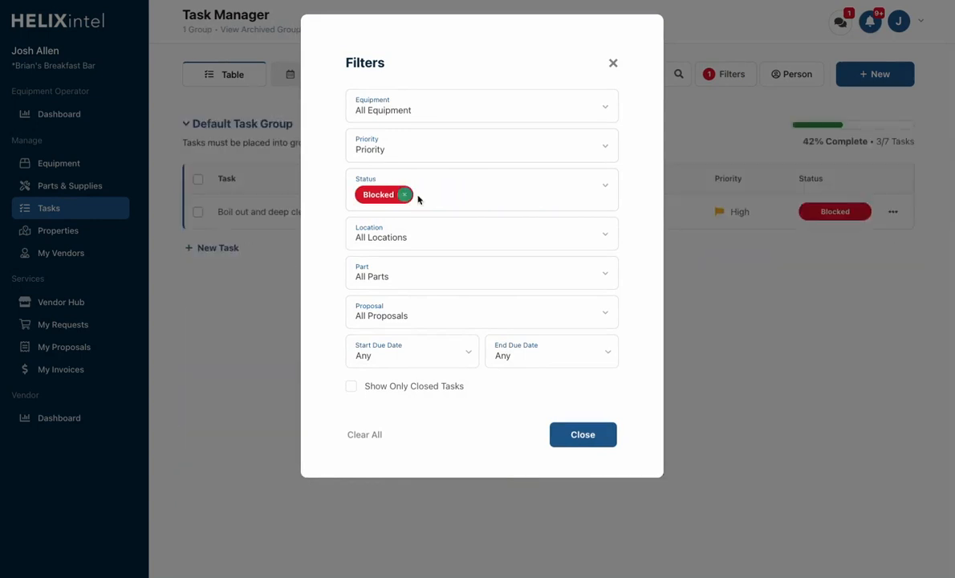
click(571, 435)
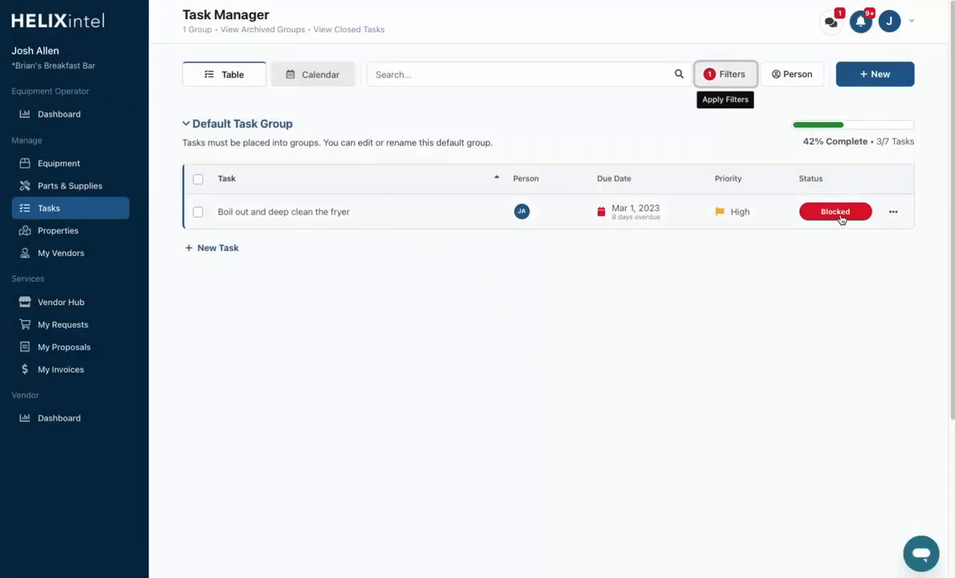
Step: Clear all filters from the task list and close the filter settings
click(741, 78)
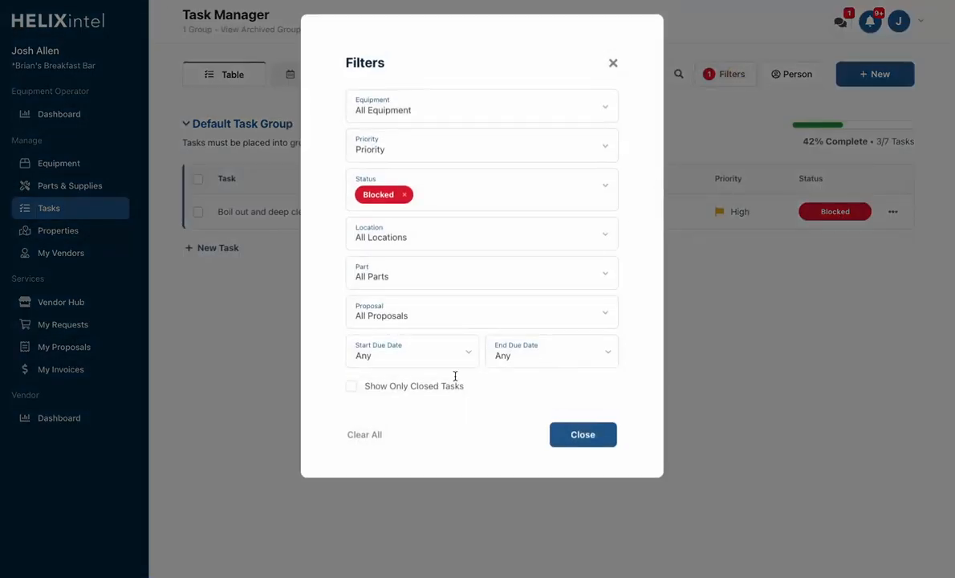
click(367, 438)
click(570, 433)
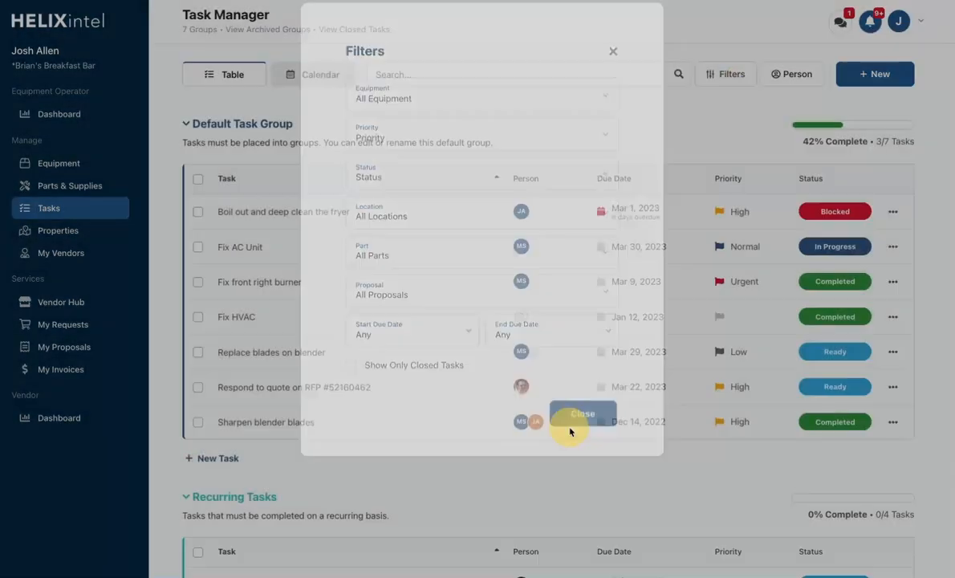
Step: Filter the tasks by the first suggested person and by the Ready, In Progress and Blocked statuses
click(788, 77)
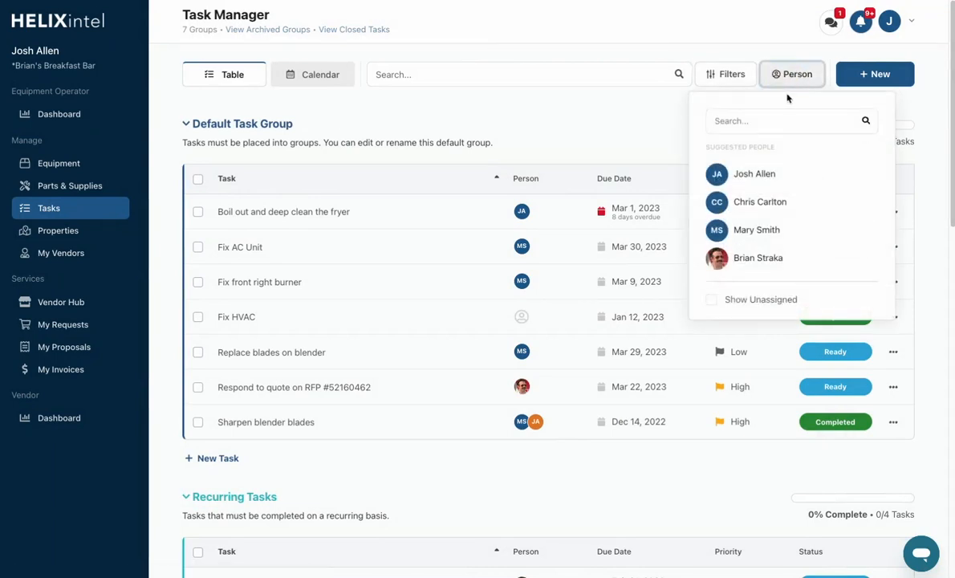
click(754, 174)
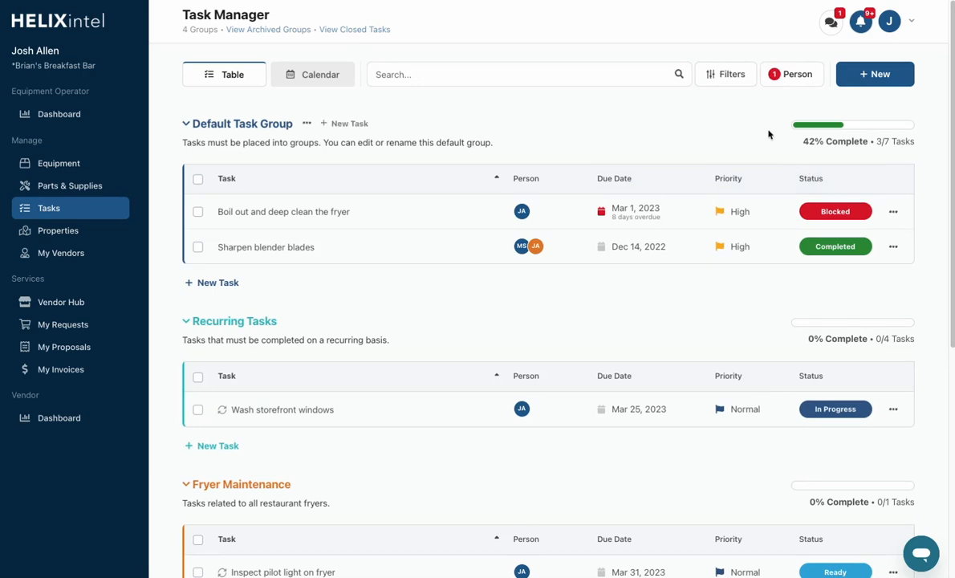
click(741, 84)
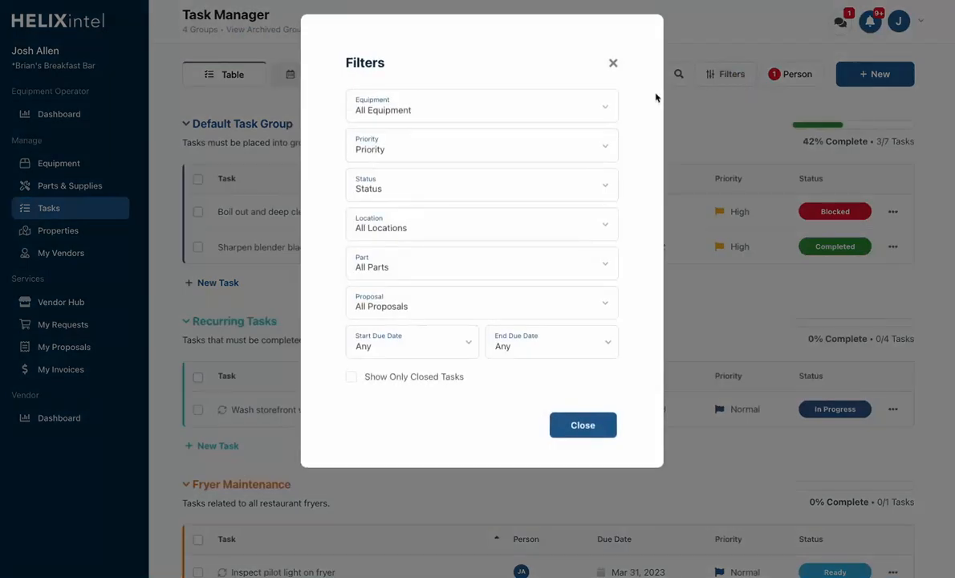
click(441, 185)
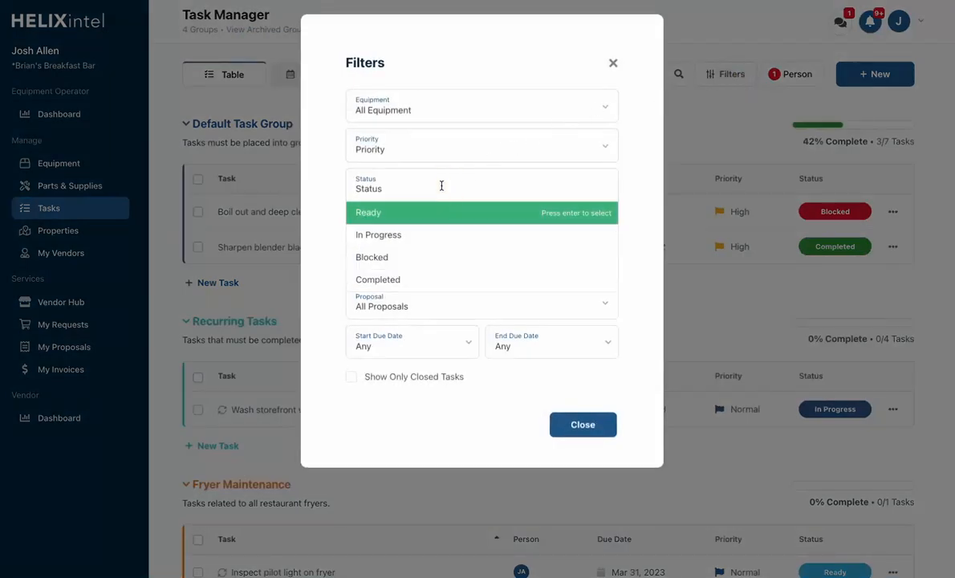
click(430, 213)
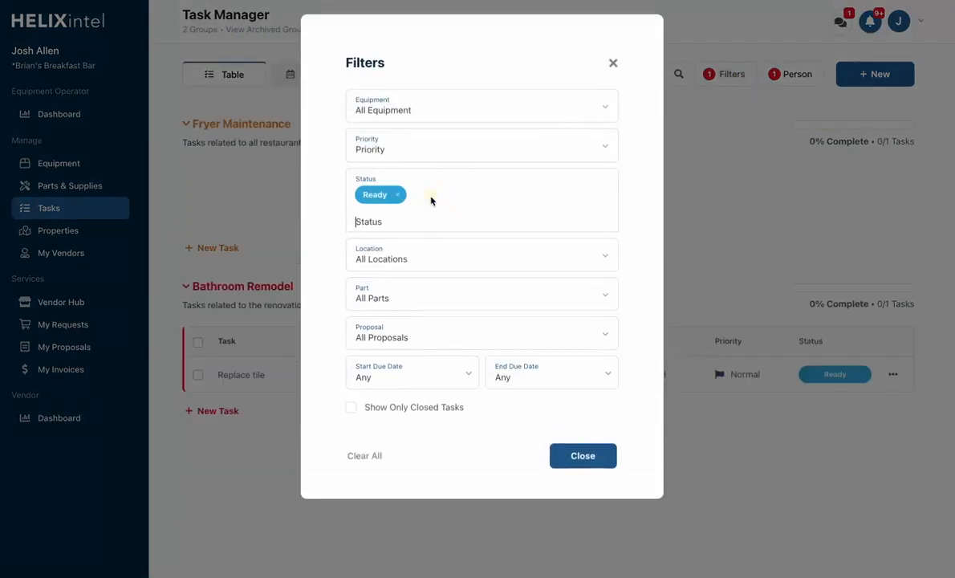
click(392, 264)
click(537, 198)
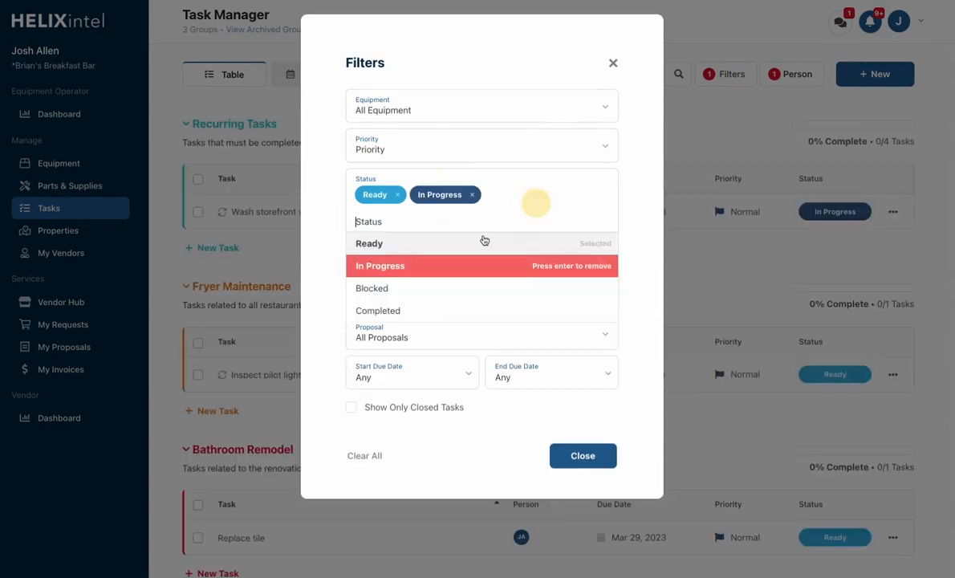
click(455, 285)
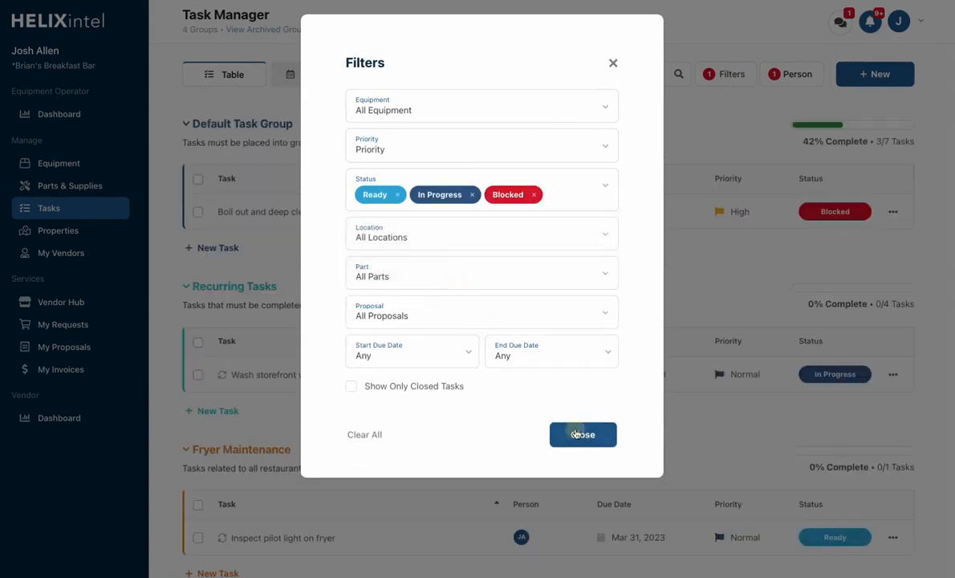
click(579, 455)
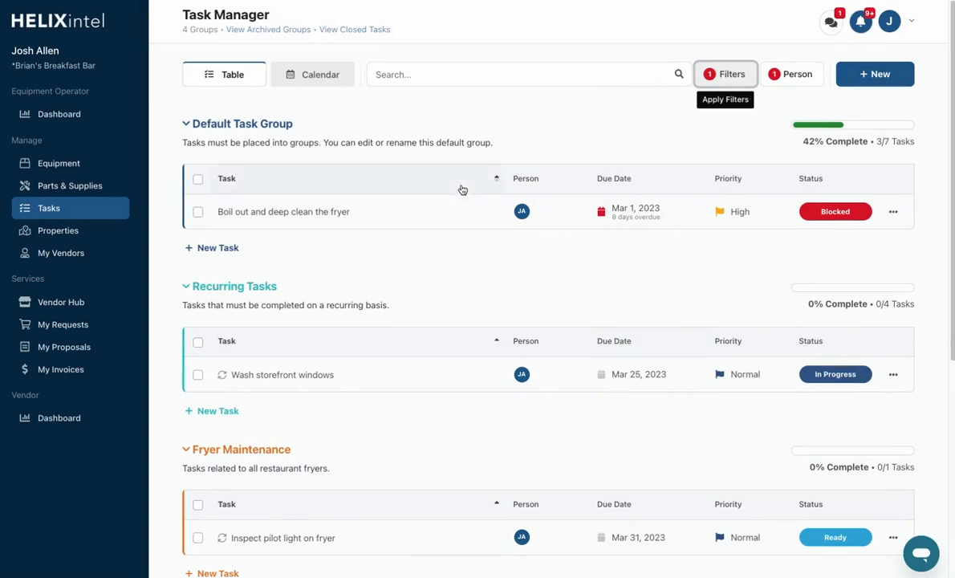
Step: Show the tasks in the calendar view and clear all of its filters
click(301, 78)
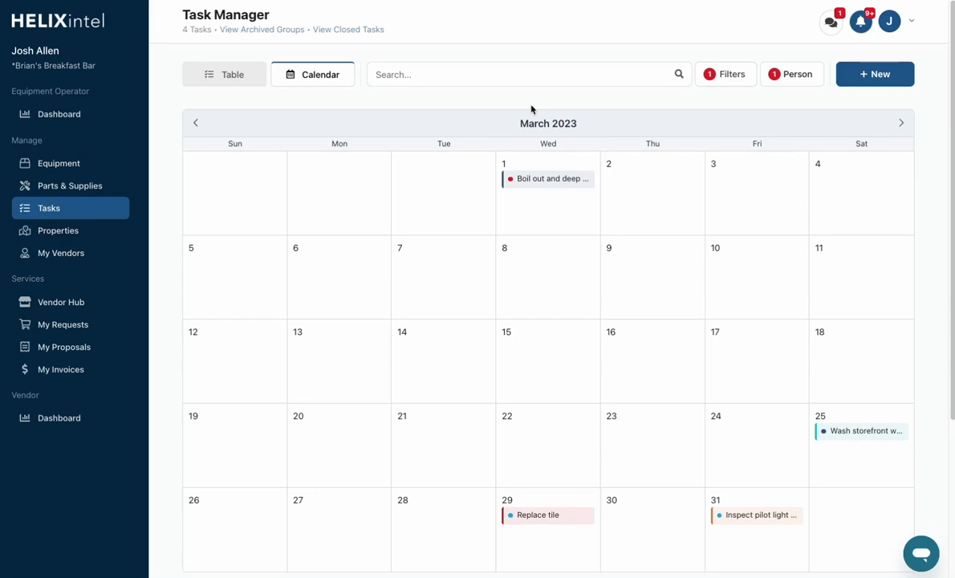
click(709, 76)
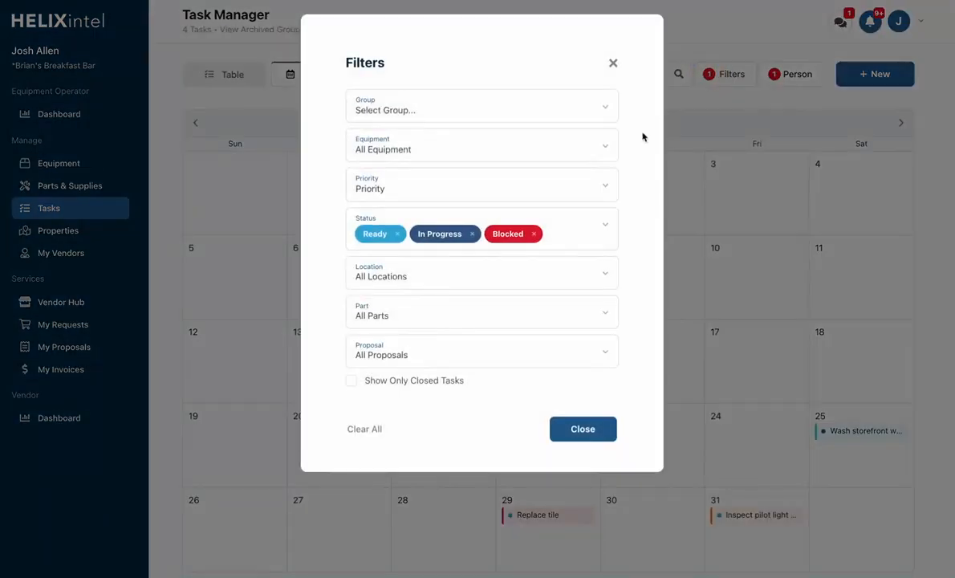
click(371, 428)
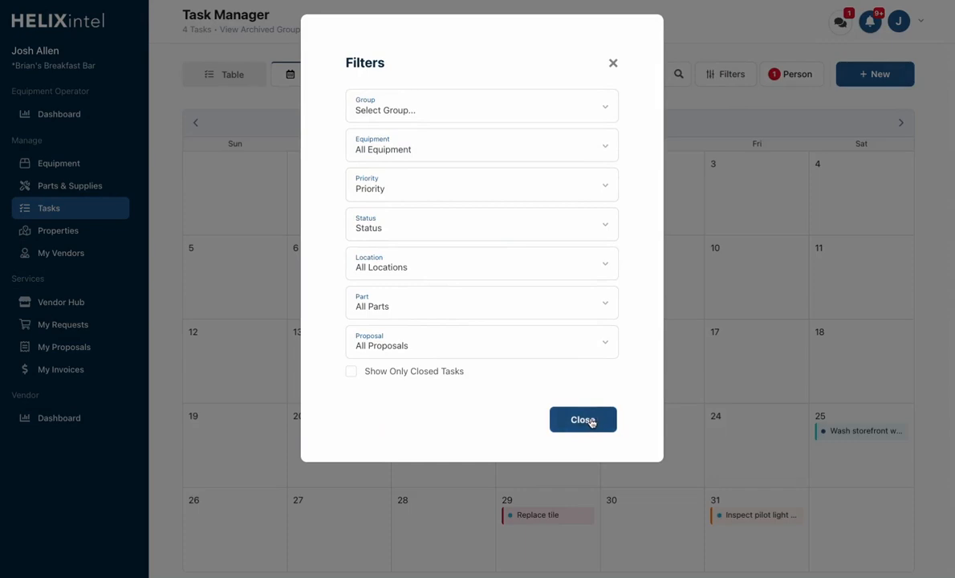
click(591, 421)
Step: Remove the selected person from the person filter and return to the table view
click(781, 77)
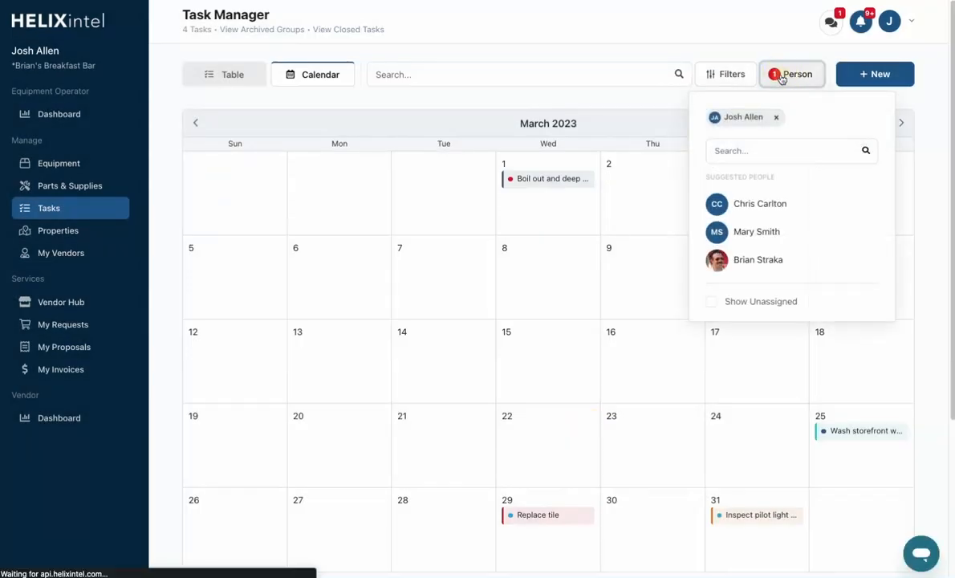
click(775, 116)
click(528, 39)
click(243, 78)
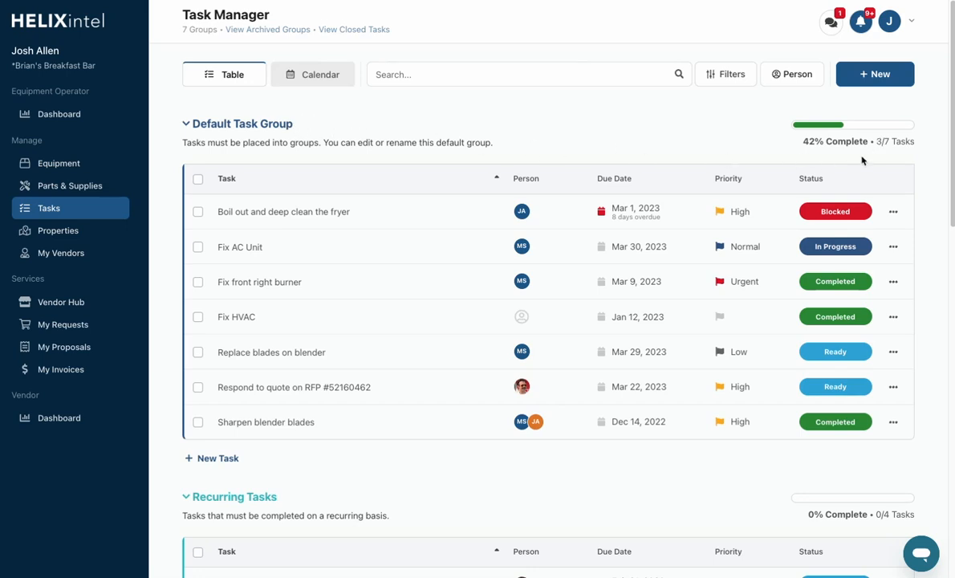
Step: Examine the completion progress of the Default Task Group and the Recurring Tasks group
click(880, 144)
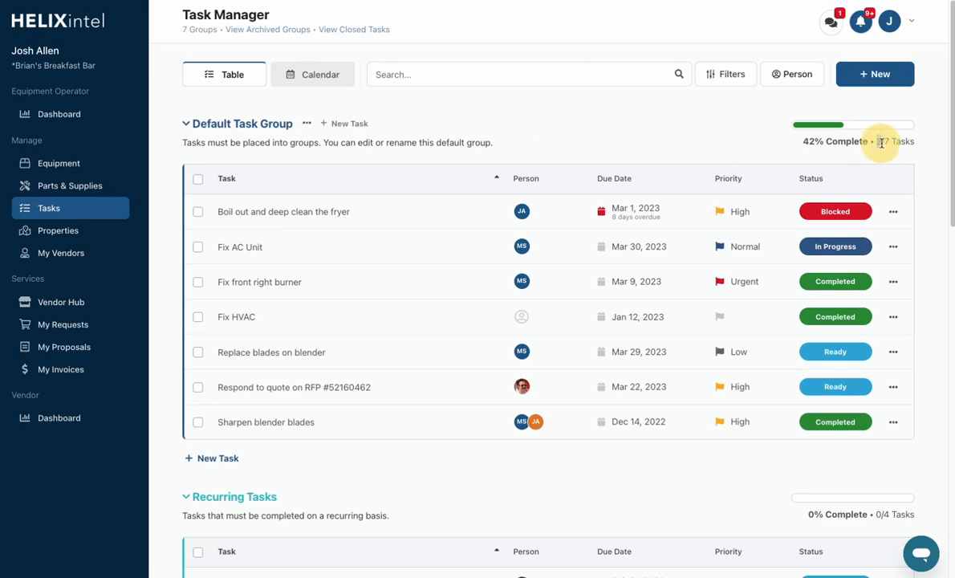
click(888, 146)
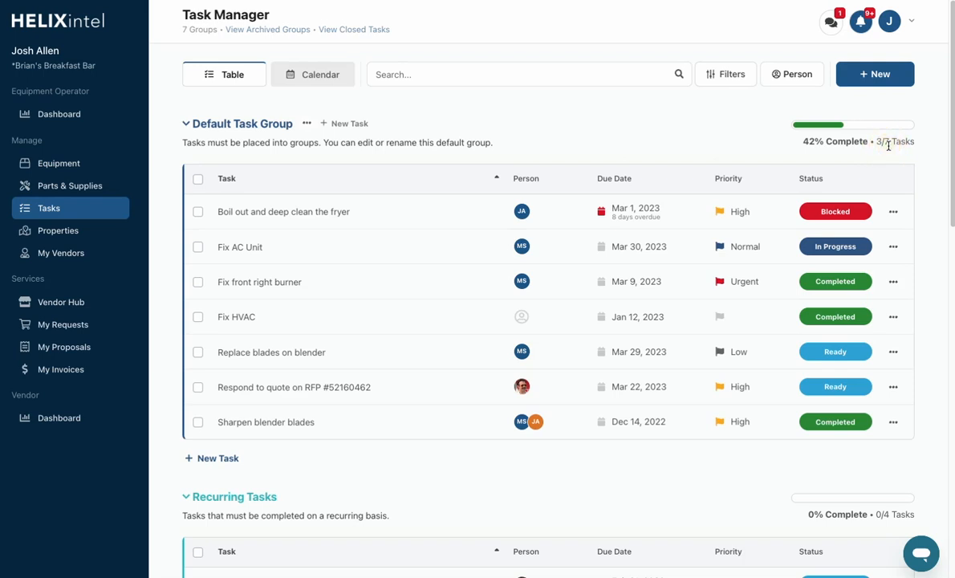
scroll(895, 154, down, 7)
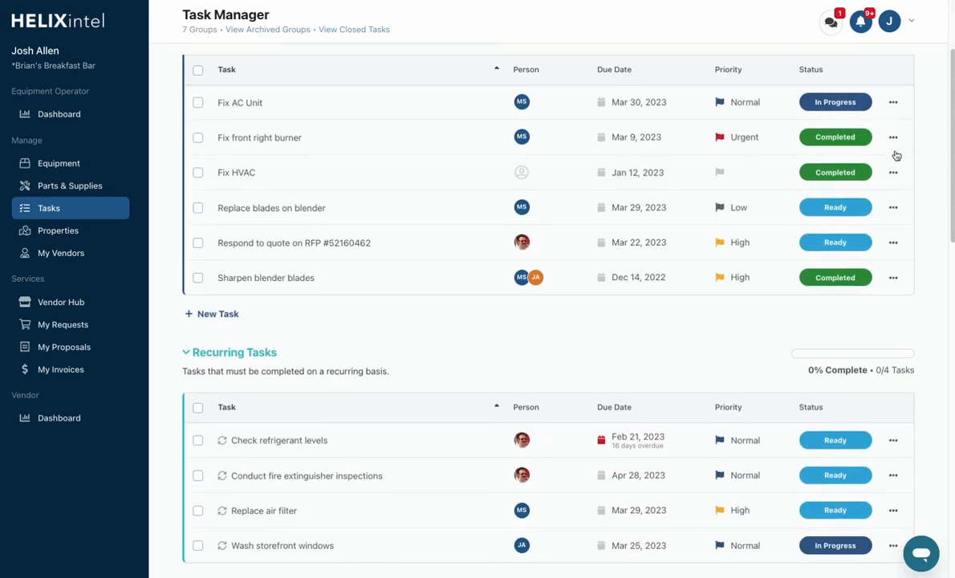
Step: Collapse the Bathroom Remodel, Refrigeration Tasks, HVAC Tasks and Location Tasks groups in the task table
scroll(895, 154, down, 6)
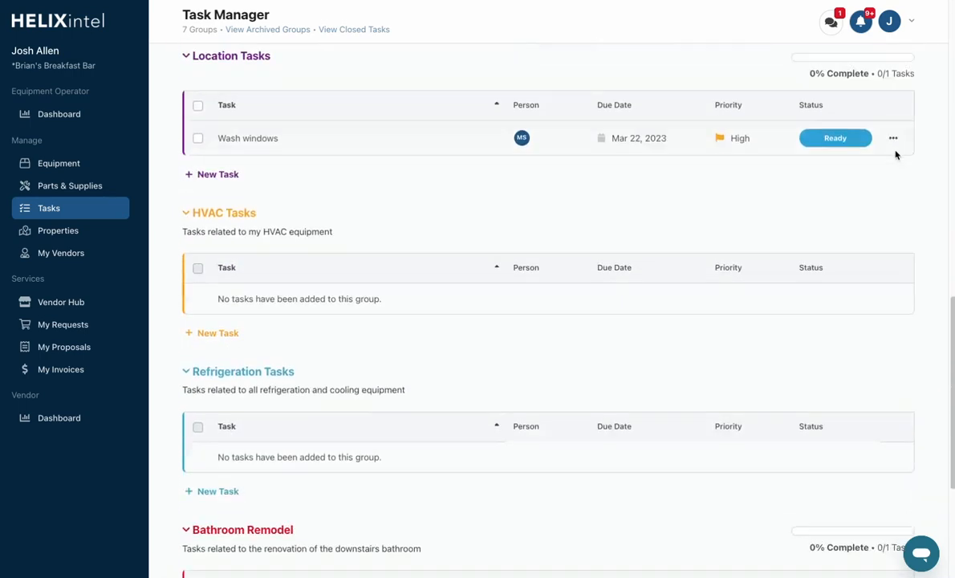
scroll(896, 154, down, 2)
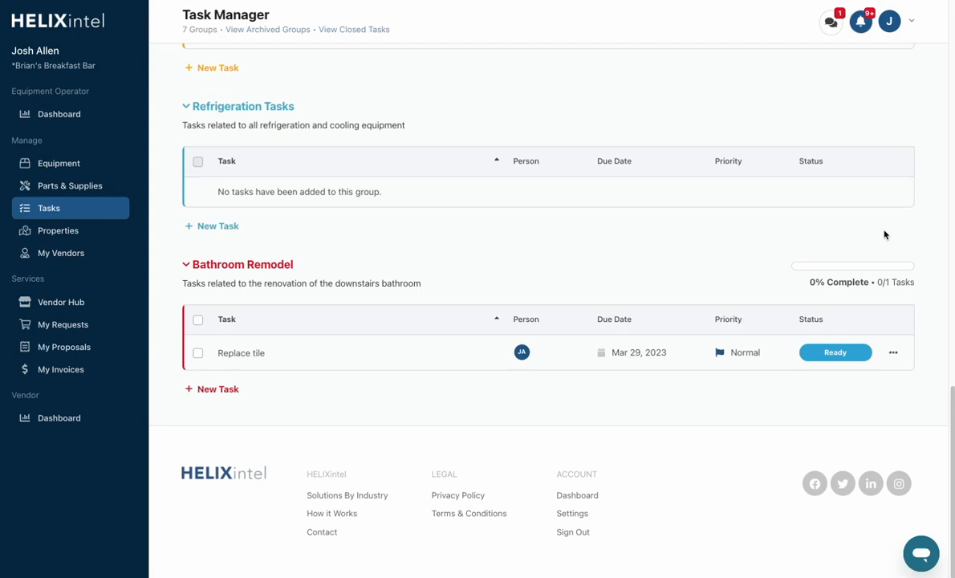
mouse_move(536, 273)
click(188, 268)
click(186, 210)
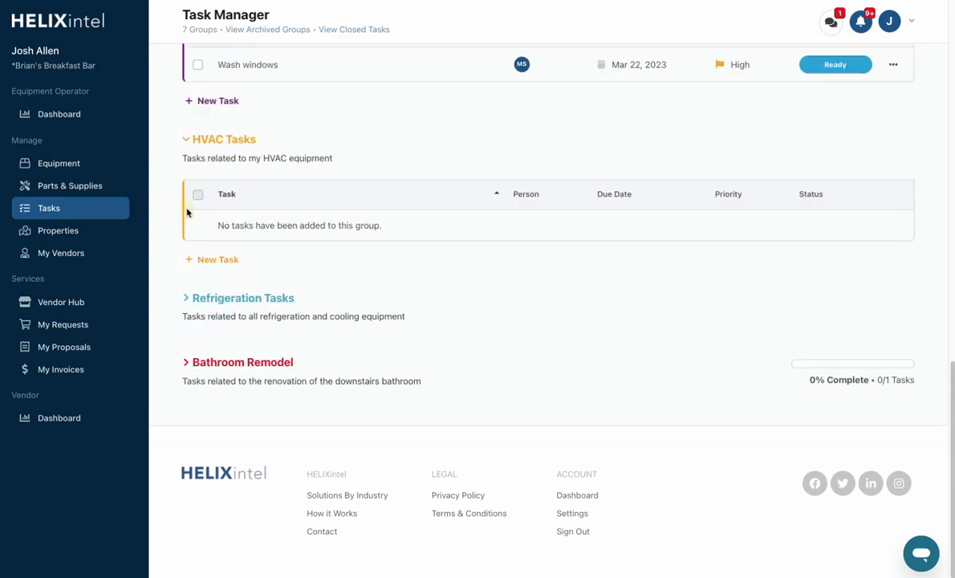
click(185, 139)
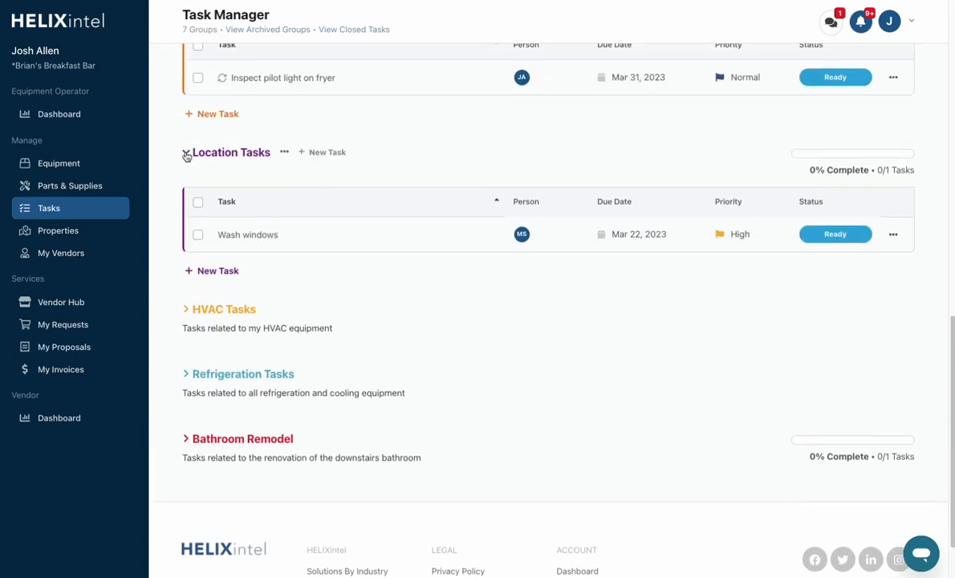
click(186, 154)
Step: Collapse the Fryer Maintenance, Recurring Tasks and Default Task Group sections as well
scroll(185, 161, up, 3)
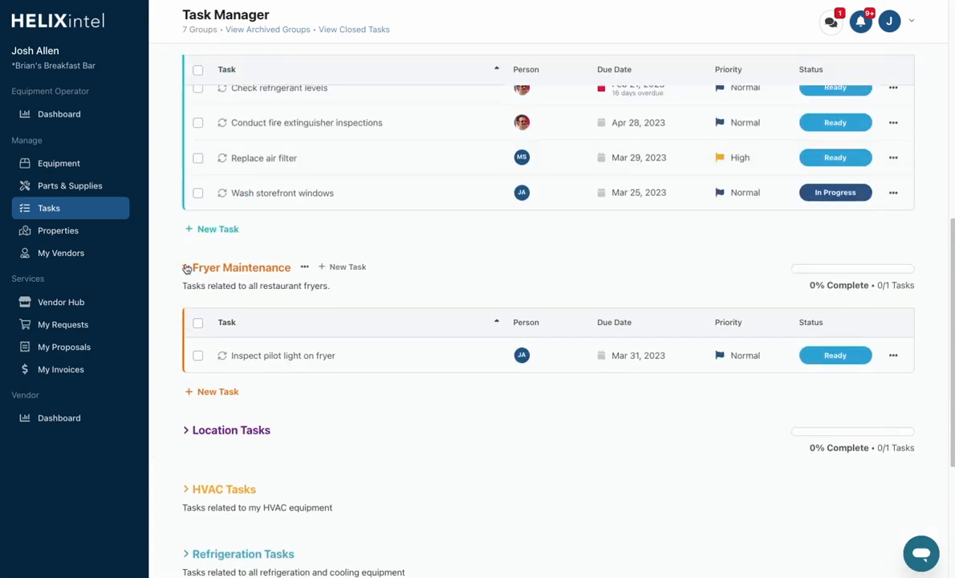
click(184, 268)
scroll(185, 249, up, 3)
click(187, 224)
scroll(187, 229, up, 4)
click(186, 124)
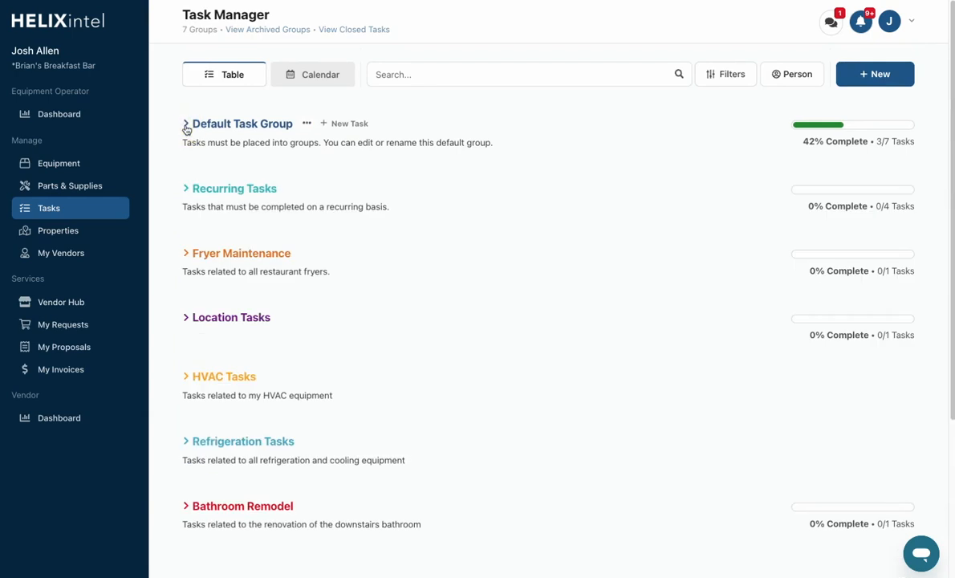
click(186, 126)
click(186, 126)
Step: View the Default Task Group's summary and its editable name, description and color, and cancel the editing
click(307, 123)
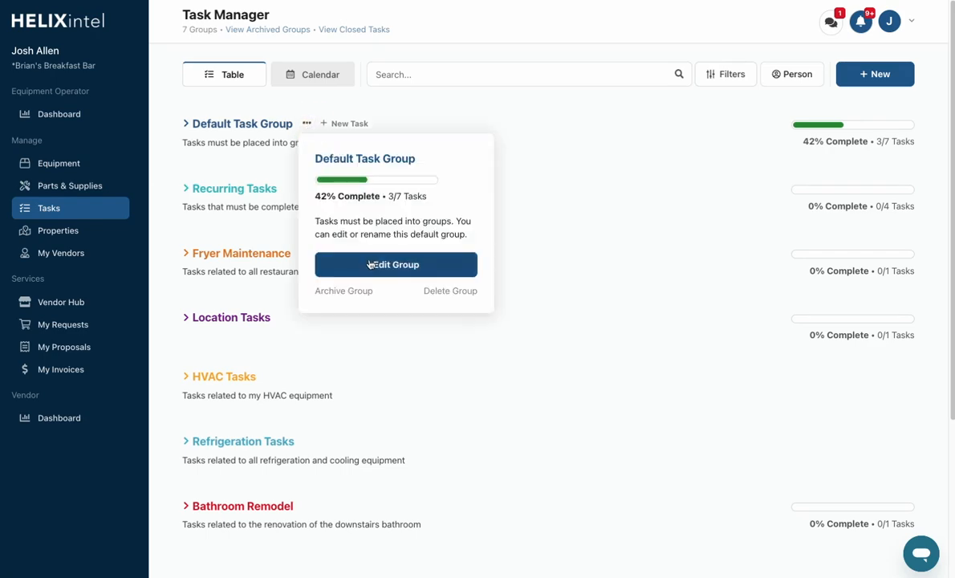
click(341, 263)
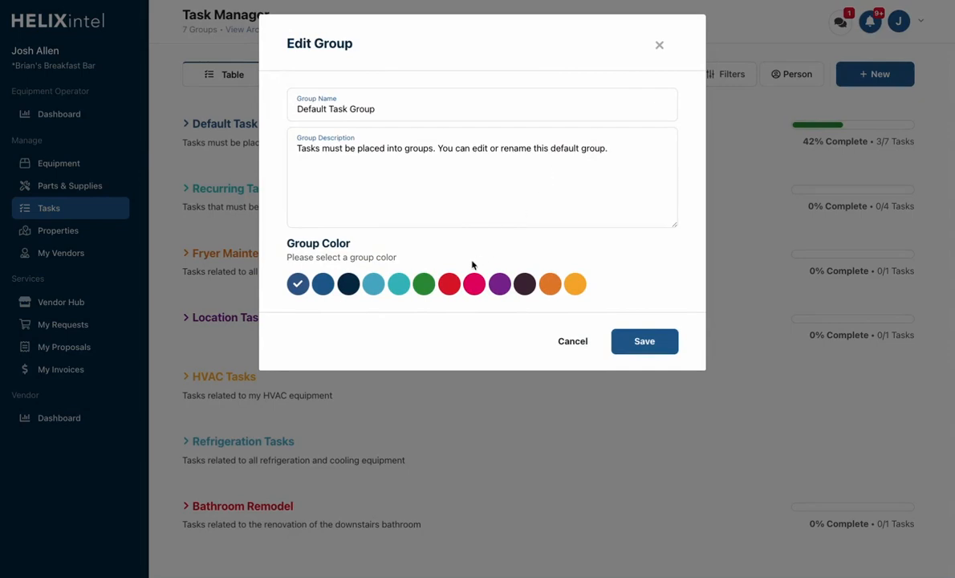
click(581, 341)
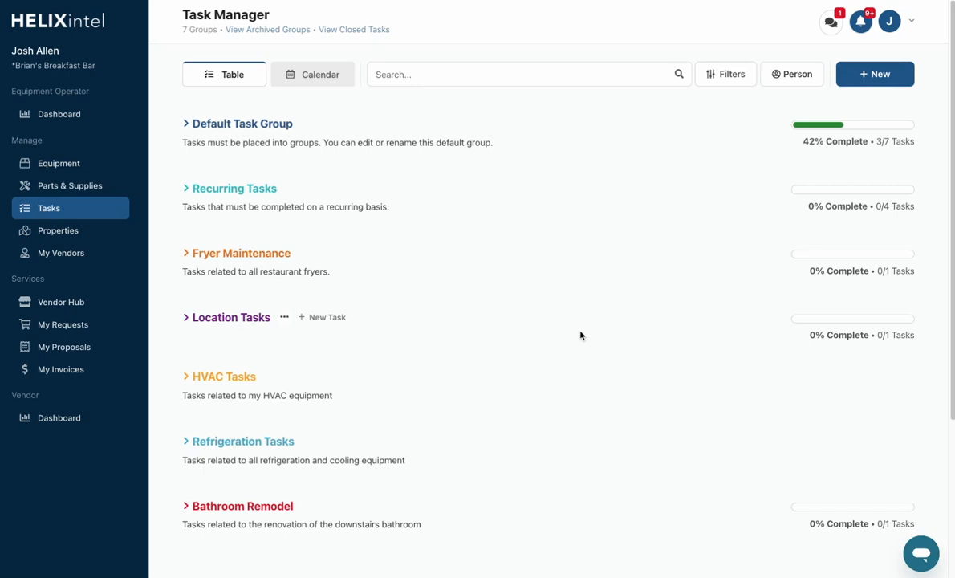
Step: Go to the equipment list and open the details of the Bar Blender
click(91, 164)
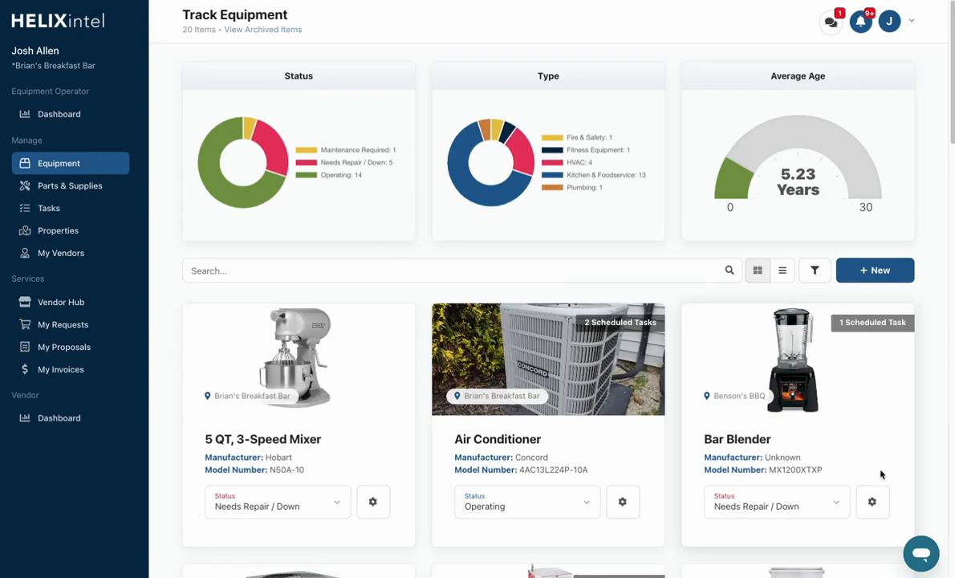
click(875, 500)
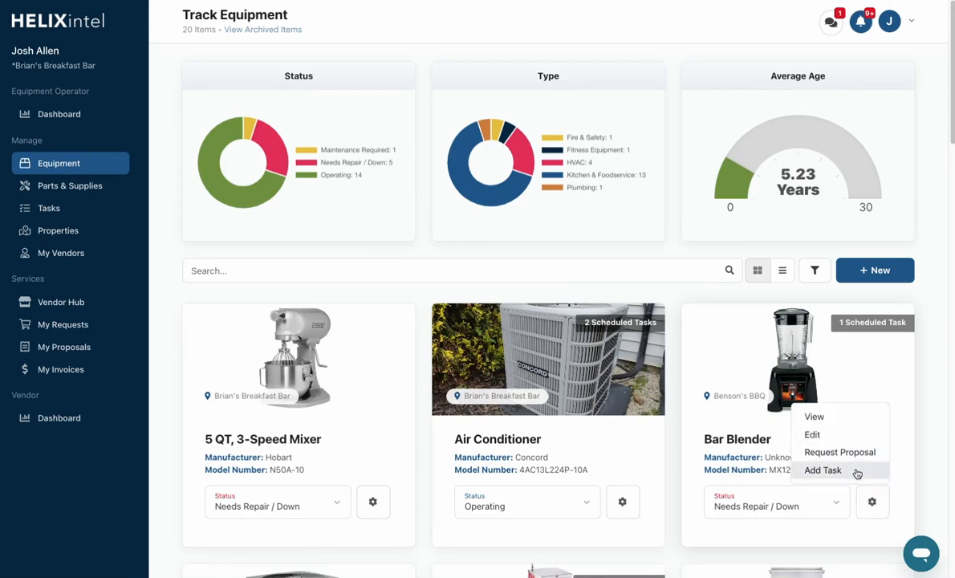
click(857, 473)
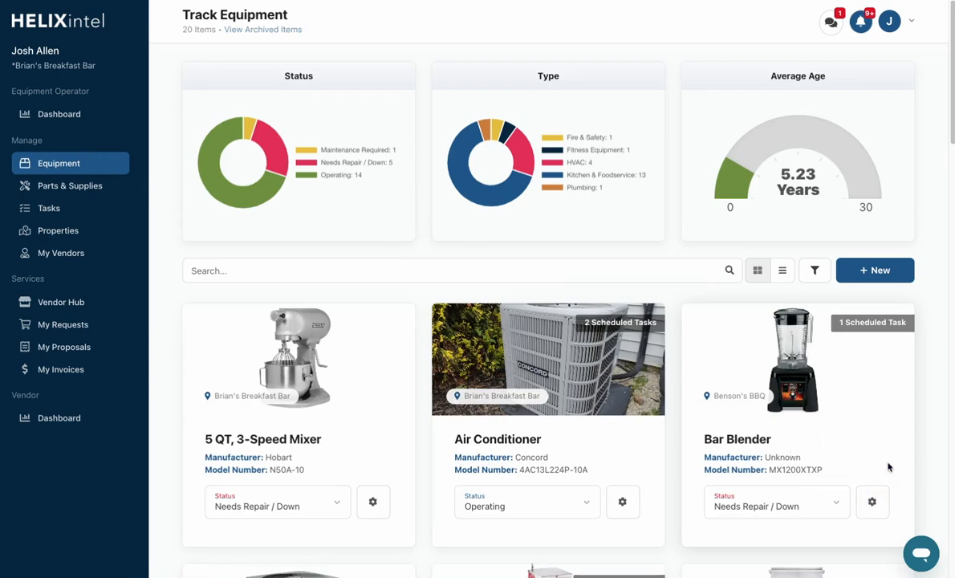
click(854, 407)
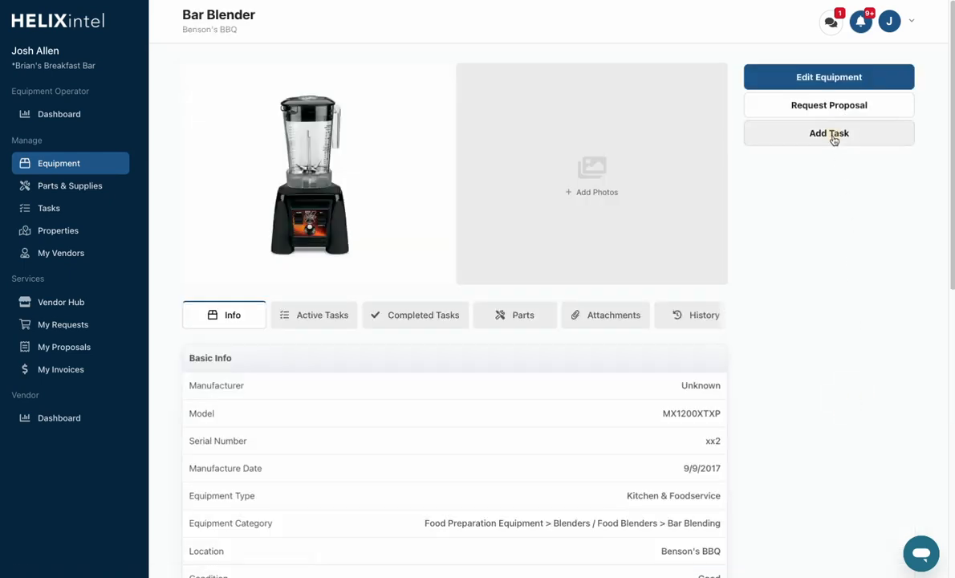
Step: Add a task named Fix blender to the Bar Blender and assign it to the fourth suggested person
click(832, 136)
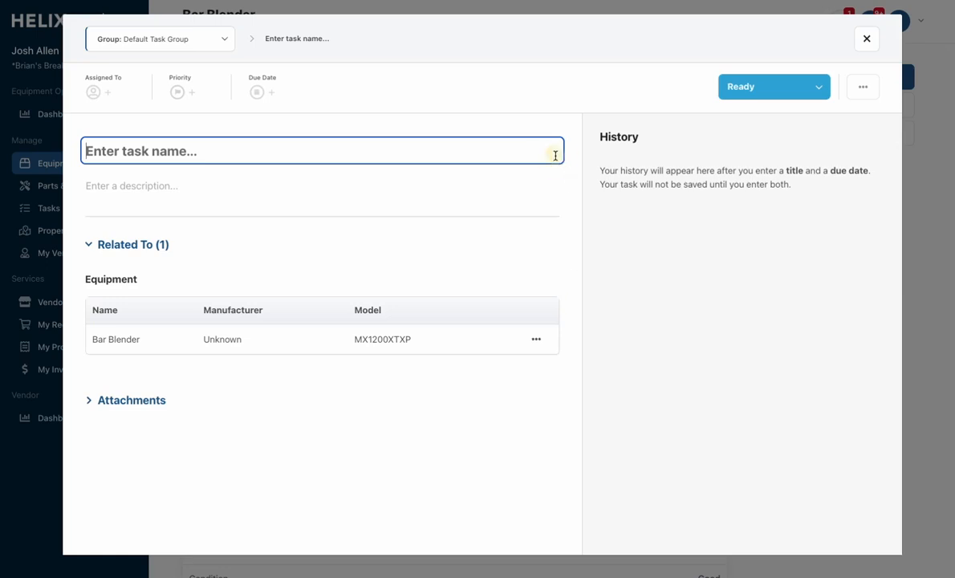
text(Fix blender)
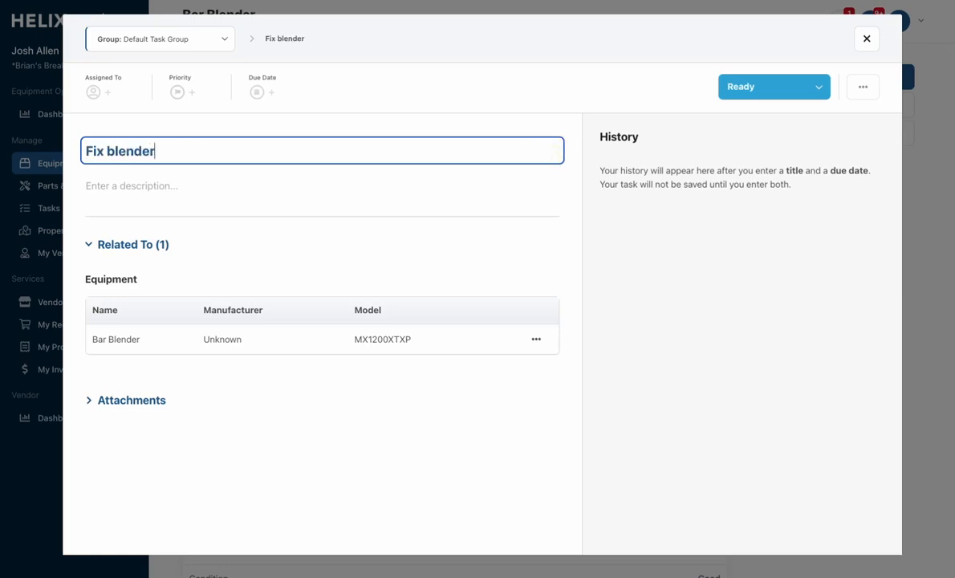
click(92, 92)
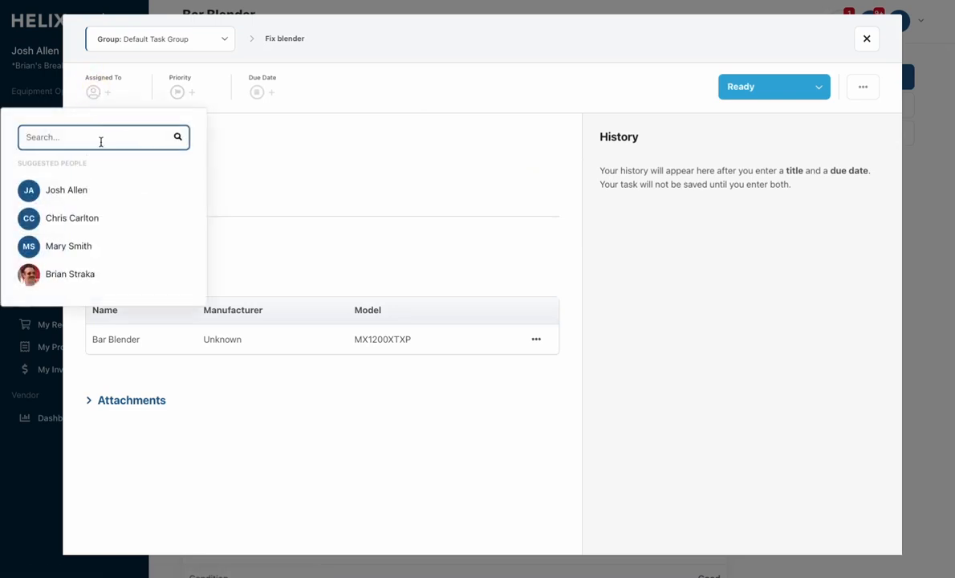
click(92, 272)
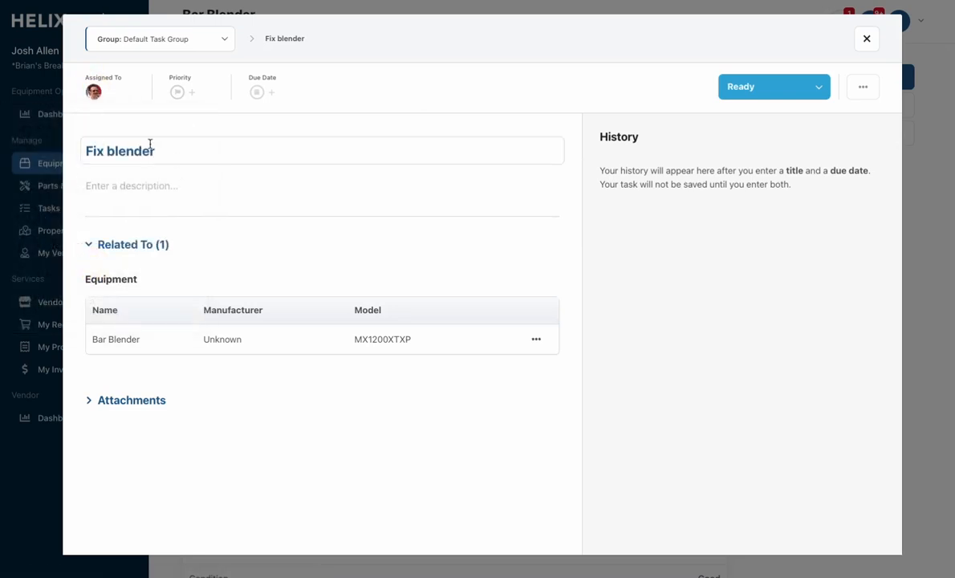
Step: Give the Fix blender task Normal priority and a due date of Mar 31, 2023, and close its window
click(178, 93)
click(205, 189)
click(257, 93)
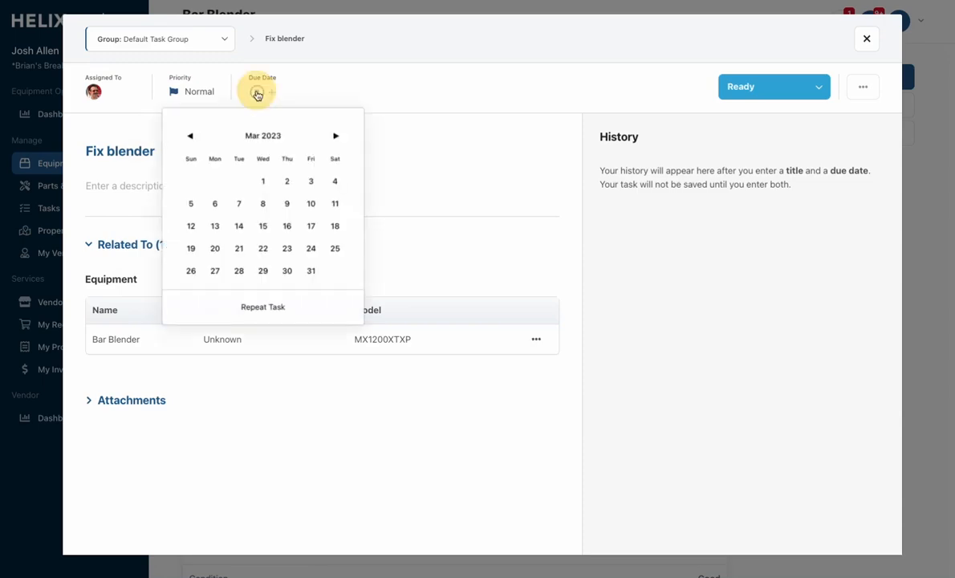
click(311, 270)
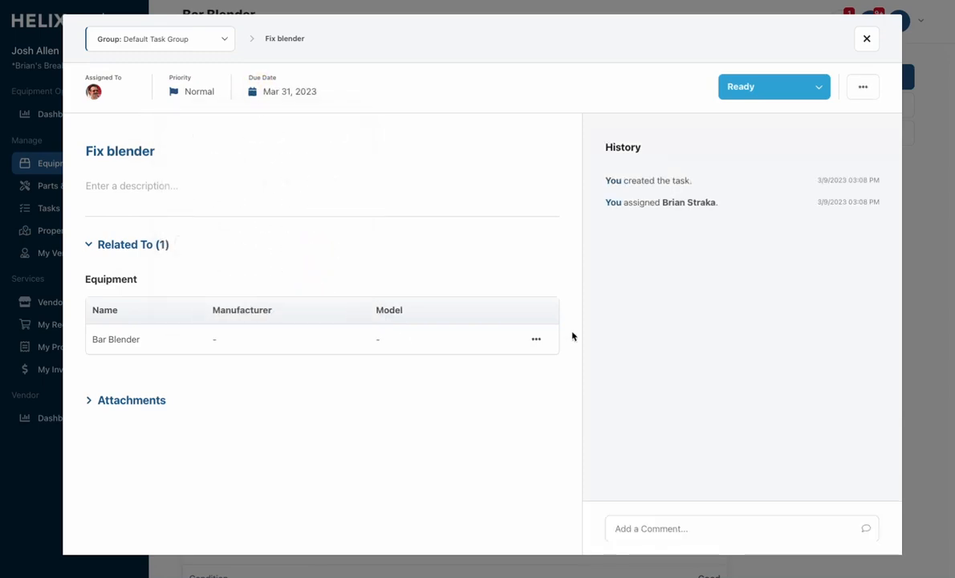
click(865, 38)
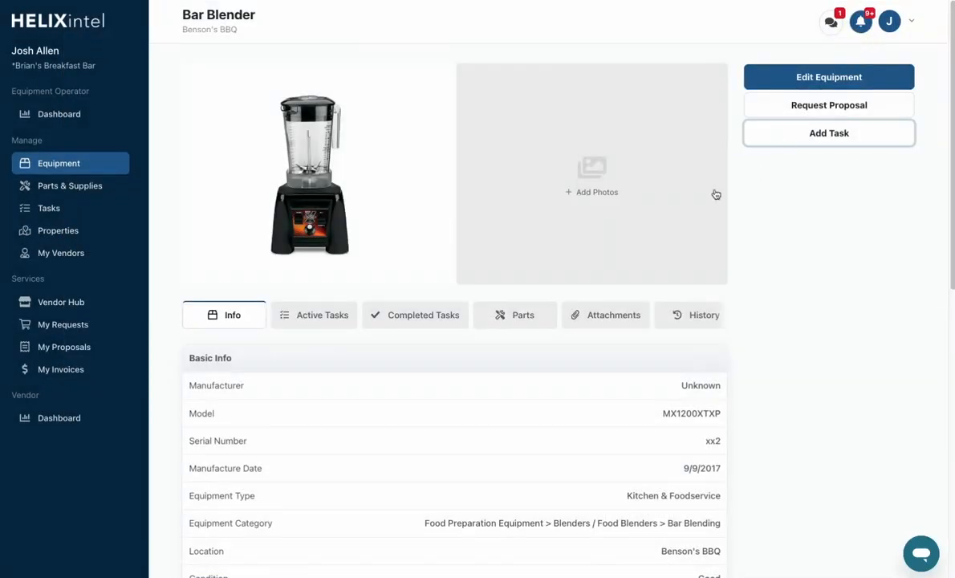
Step: Mark the Fix blender task as completed from the Bar Blender's active tasks
click(346, 317)
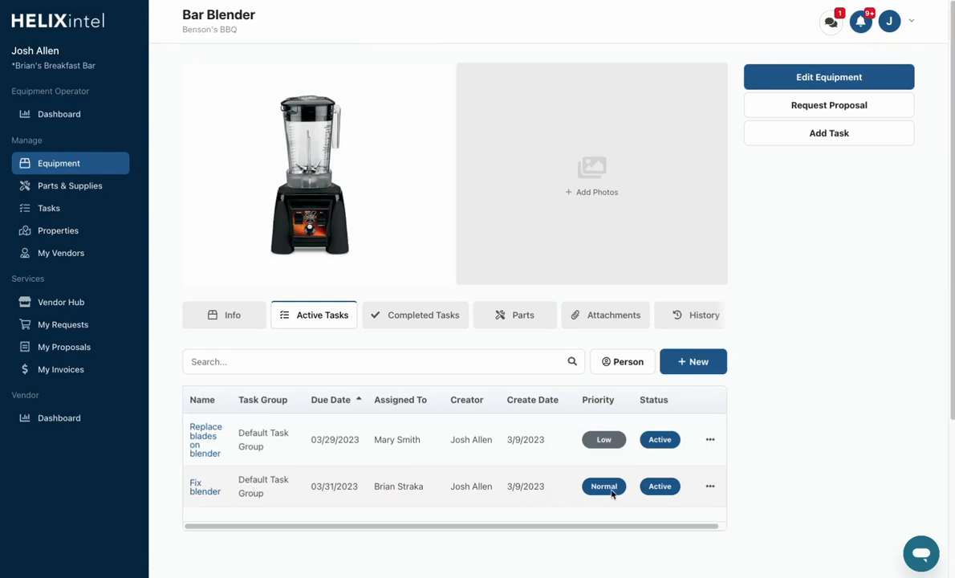
click(712, 488)
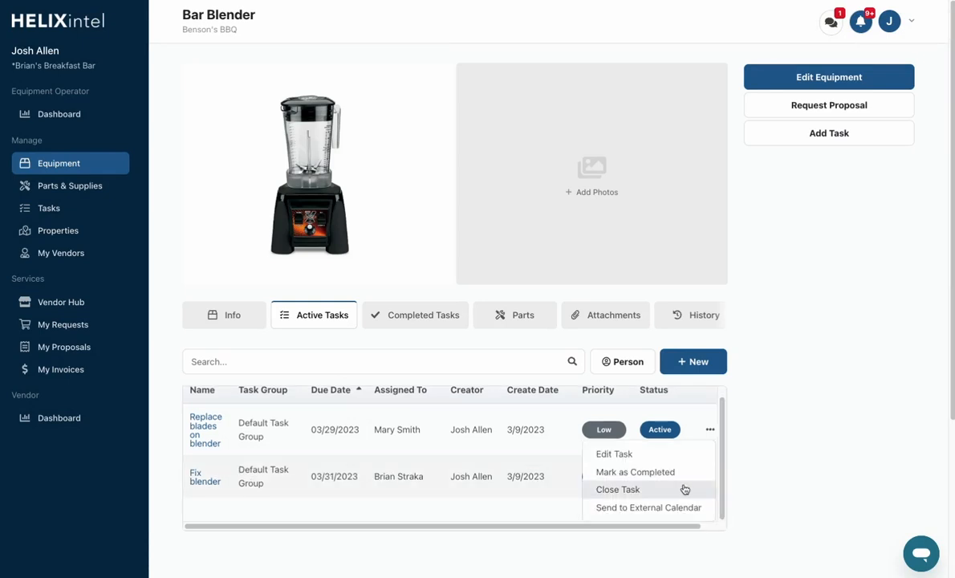
click(685, 481)
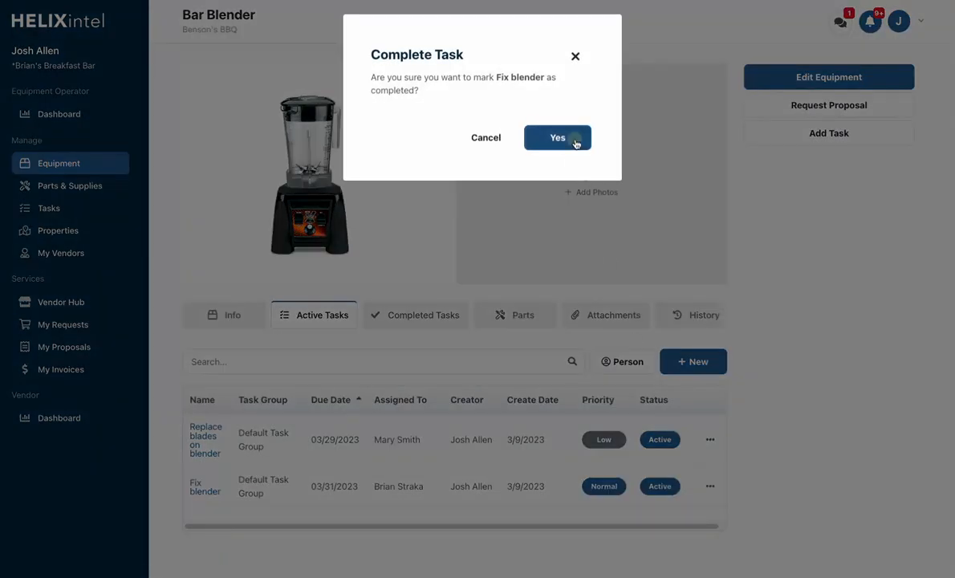
click(574, 141)
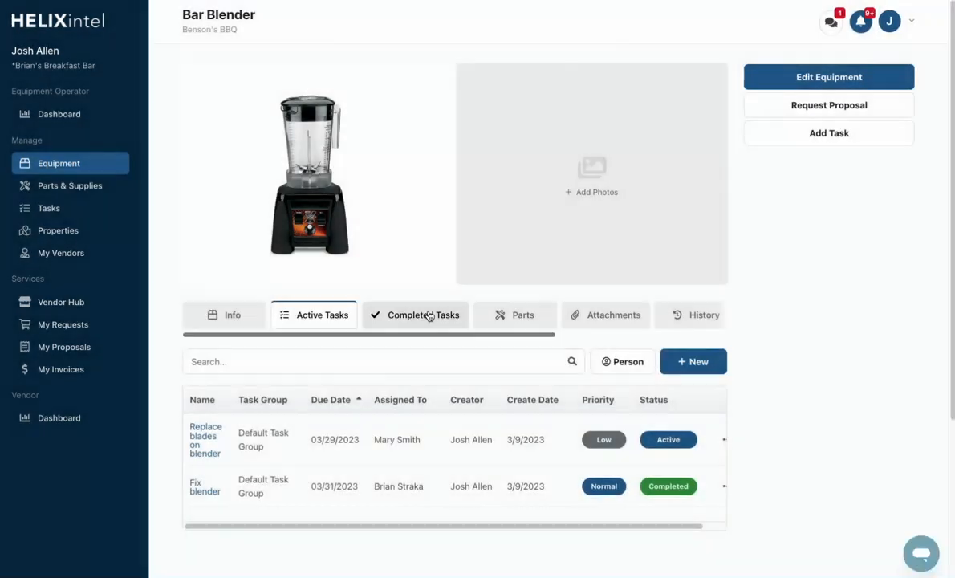
Step: Review the completed tasks of the Bar Blender
click(424, 315)
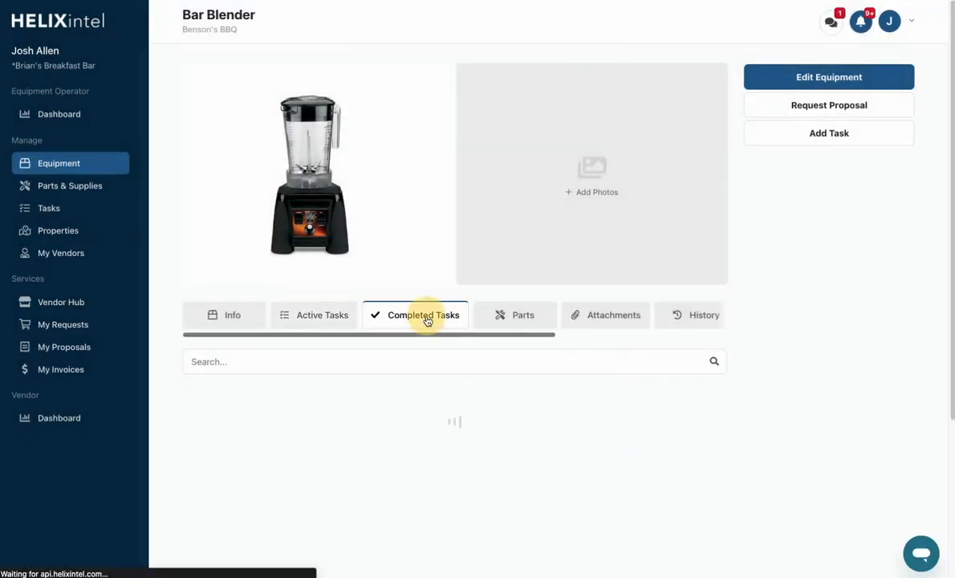
scroll(426, 319, down, 3)
scroll(562, 353, down, 2)
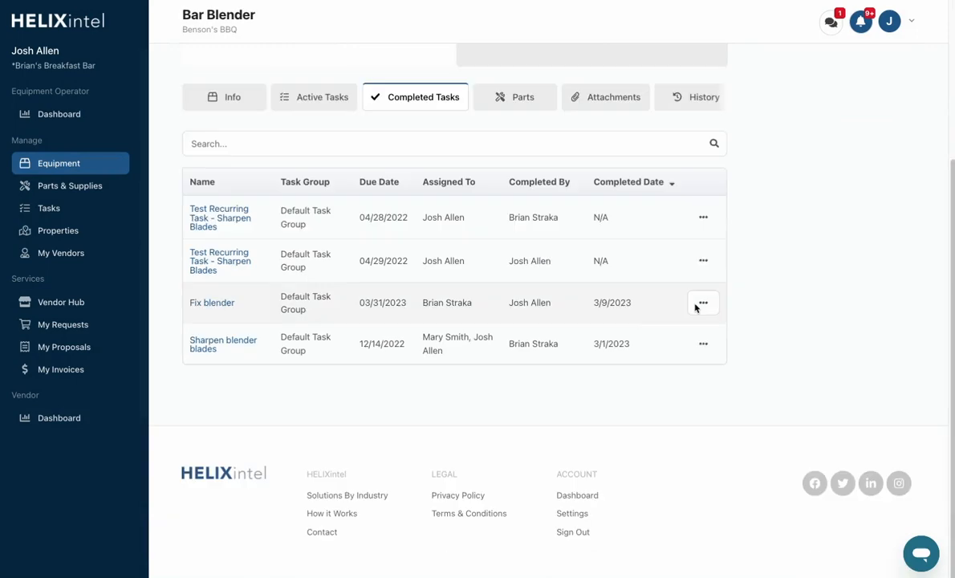
Step: Open the Hammy's Hibachi property, view the blank new task form for it and discard the unsaved task
click(38, 230)
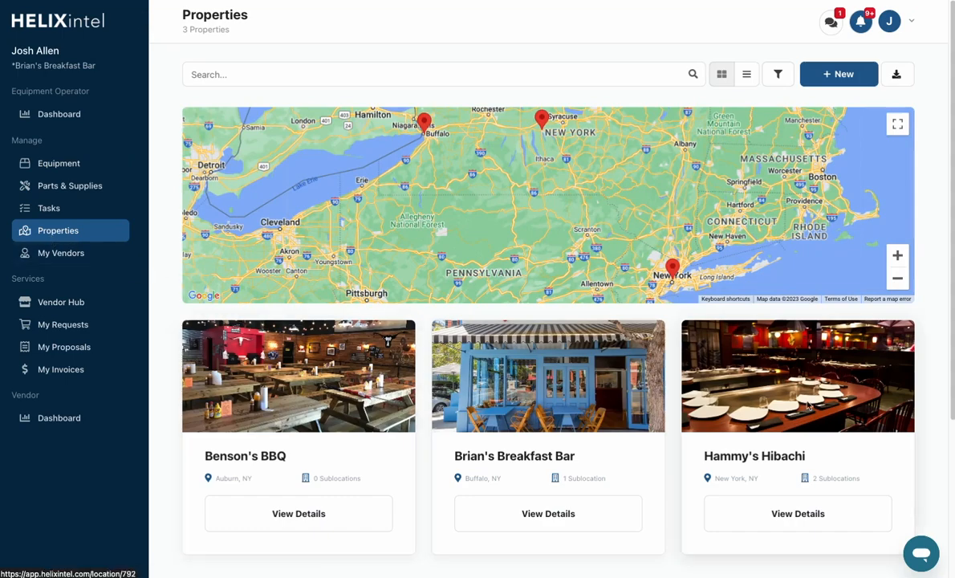
click(807, 405)
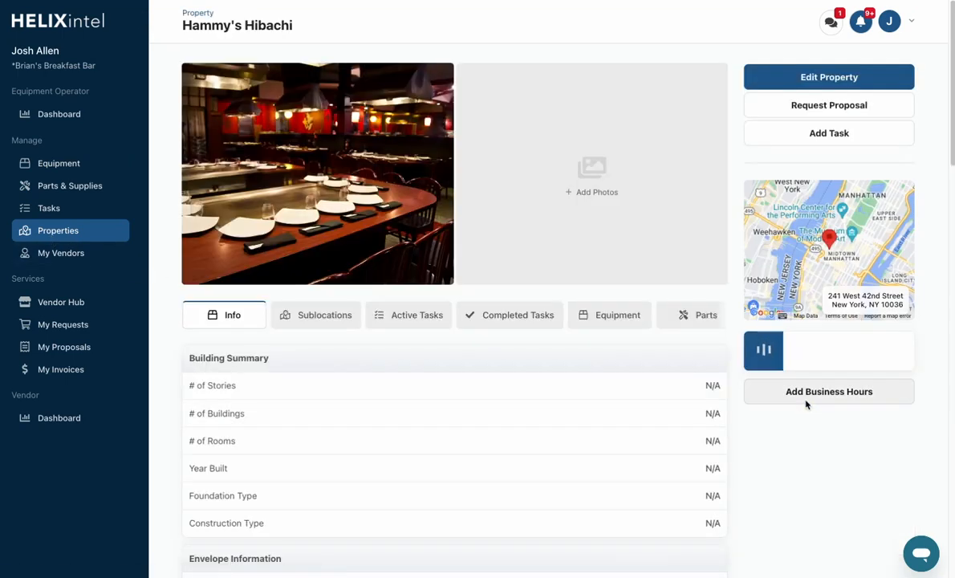
click(806, 141)
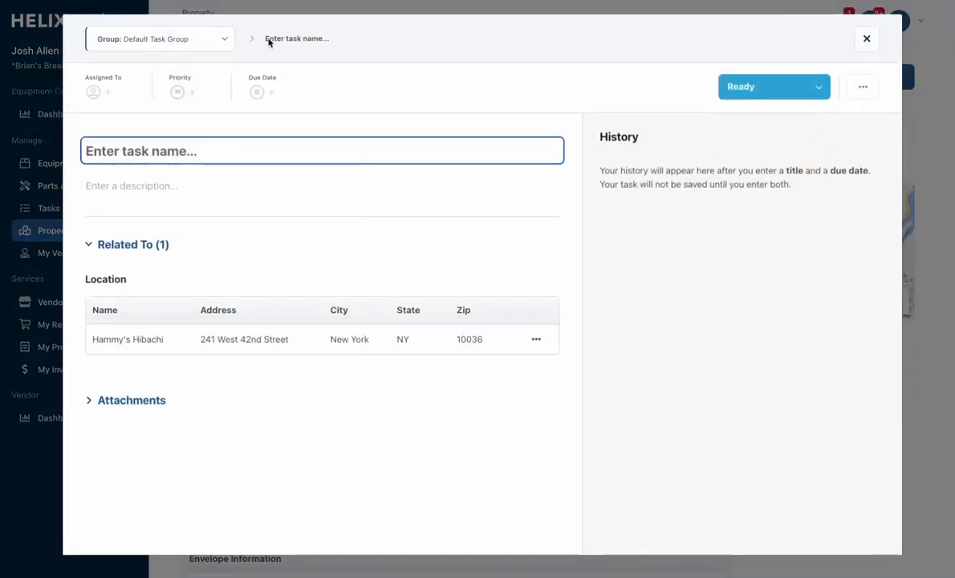
click(865, 39)
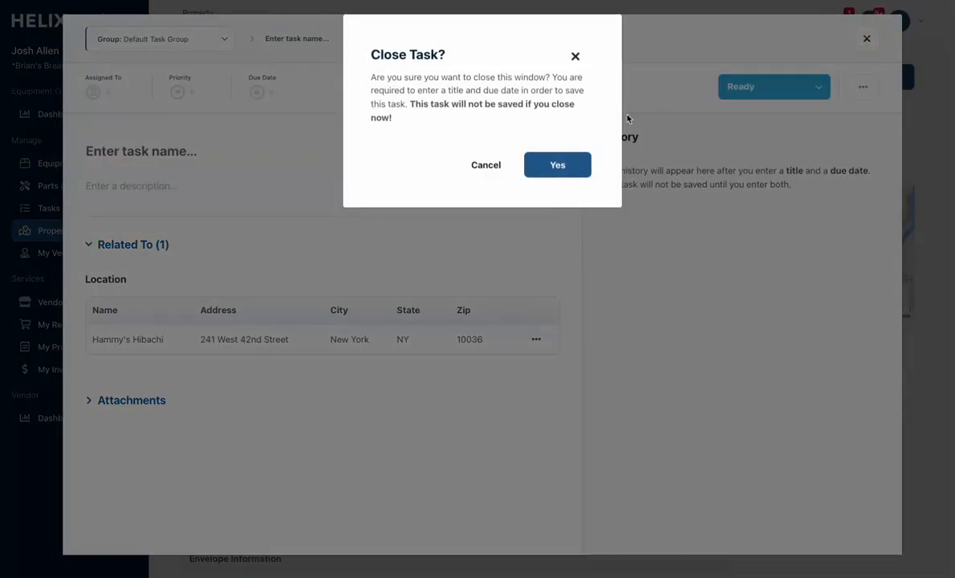
click(557, 166)
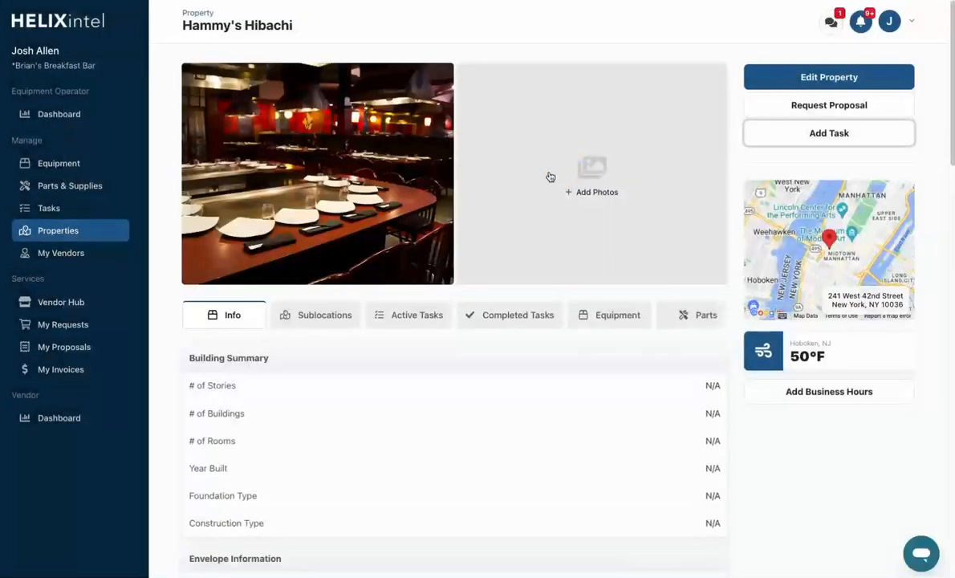
Step: Open the equipment operator dashboard
click(76, 119)
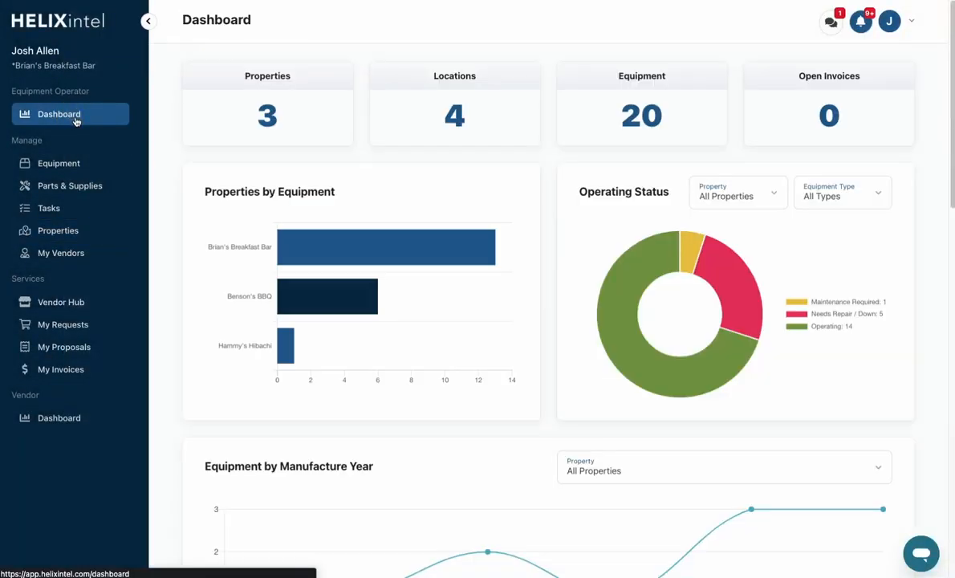